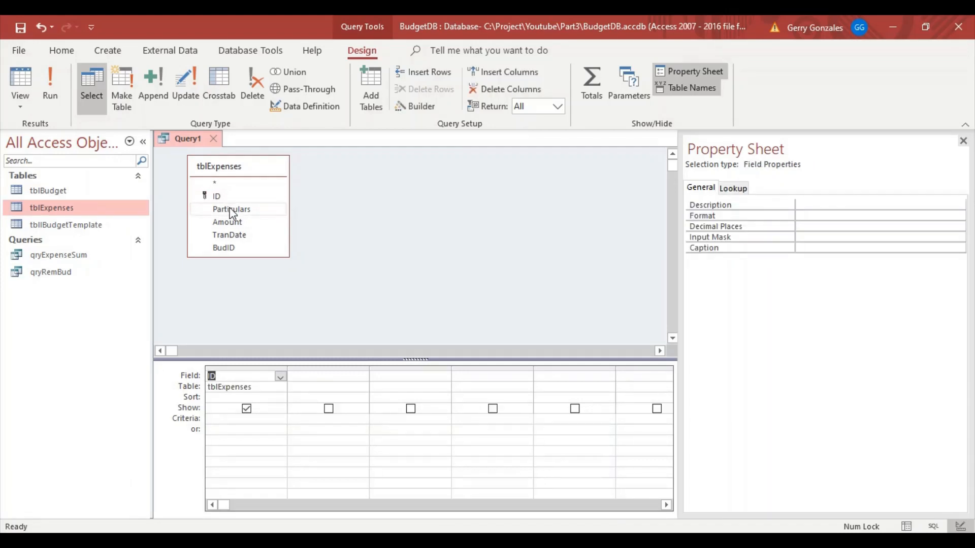
# Add the Particulars, Amount, TranDate and BudID fields from tblExpenses to the query after ID.
pyautogui.doubleClick(232, 209)
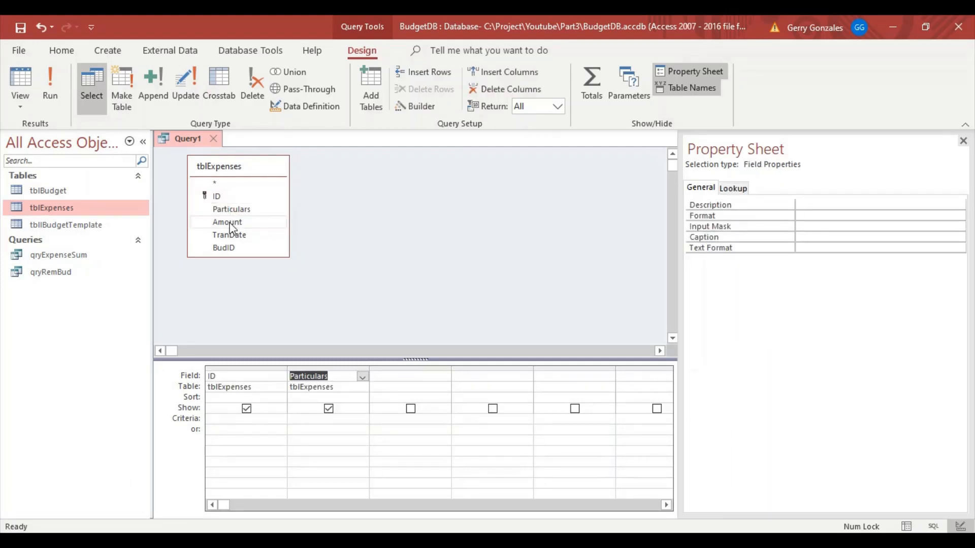
pyautogui.doubleClick(229, 224)
pyautogui.click(231, 236)
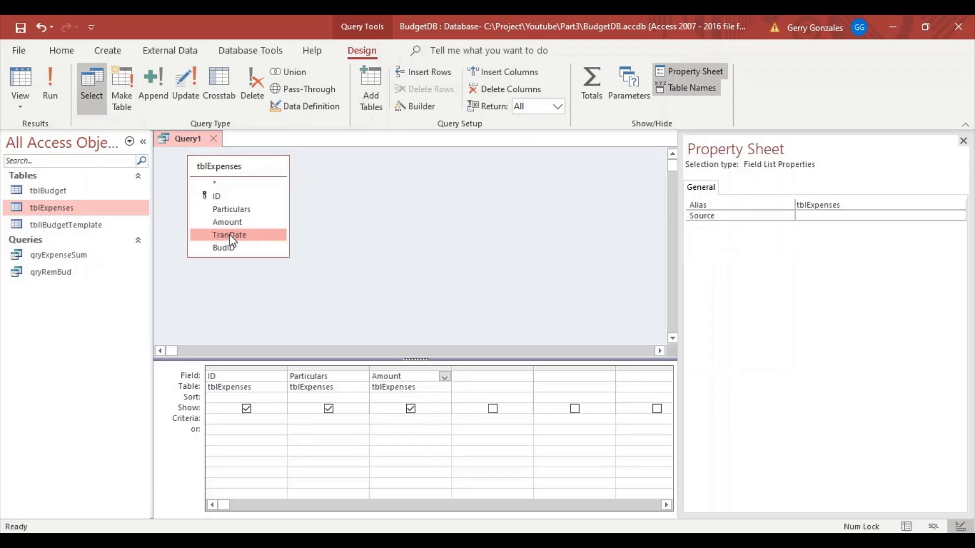
pyautogui.doubleClick(230, 237)
pyautogui.doubleClick(229, 249)
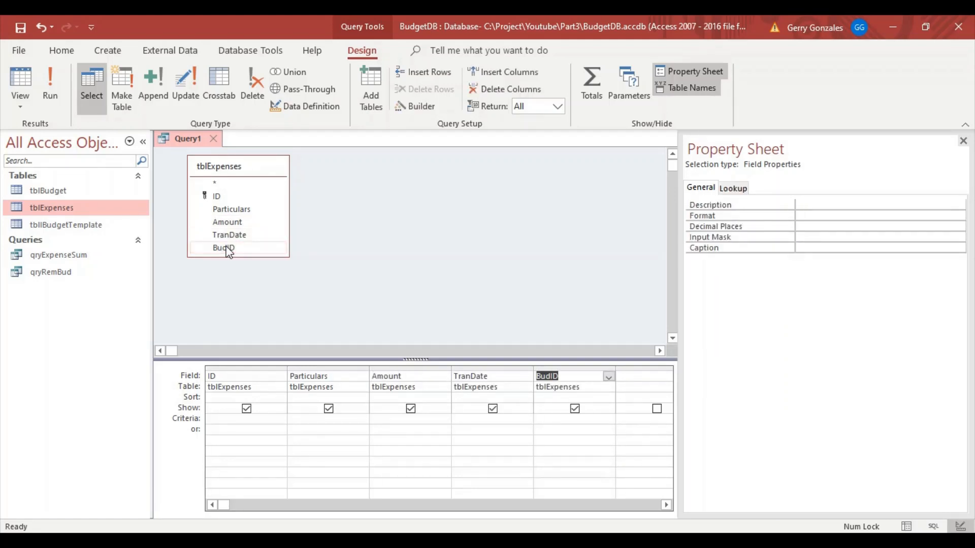
# Set the Particulars criterion to "fuel" and check the query's records in the datasheet, returning to the design.
pyautogui.click(320, 420)
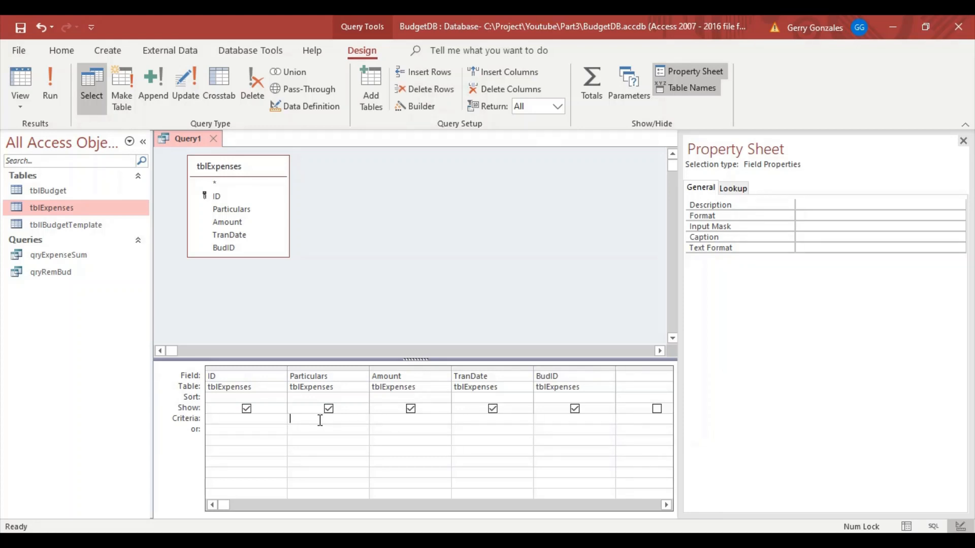
pyautogui.write('Fuel')
pyautogui.press('Tab')
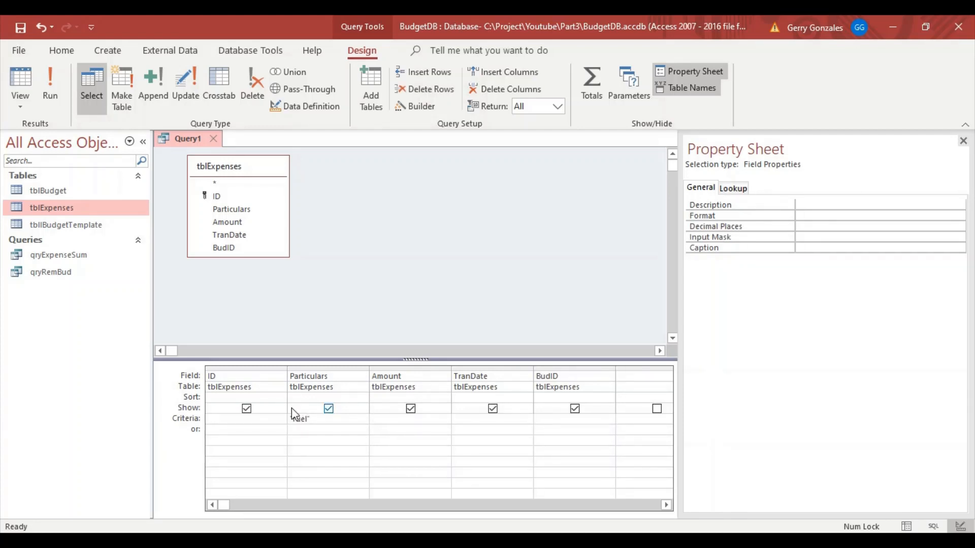
pyautogui.click(21, 82)
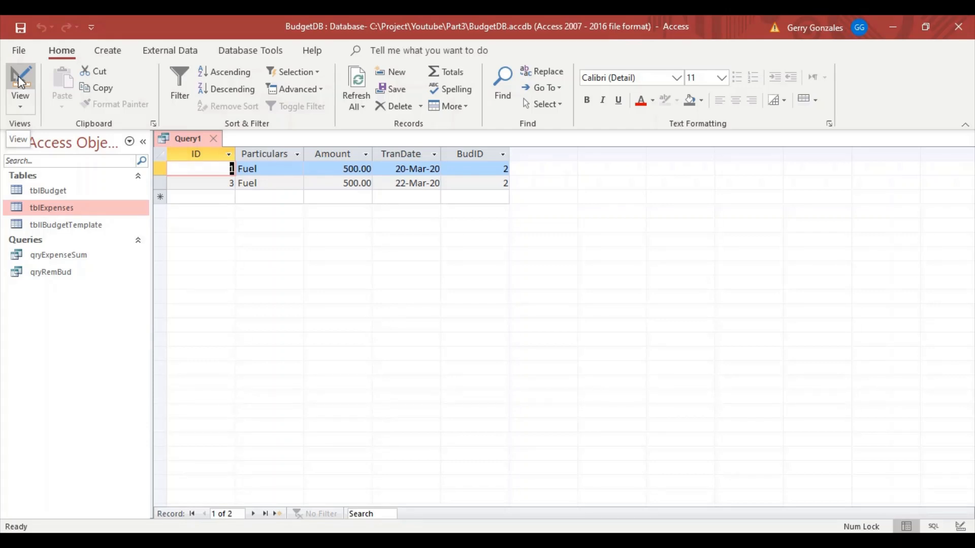
pyautogui.click(20, 81)
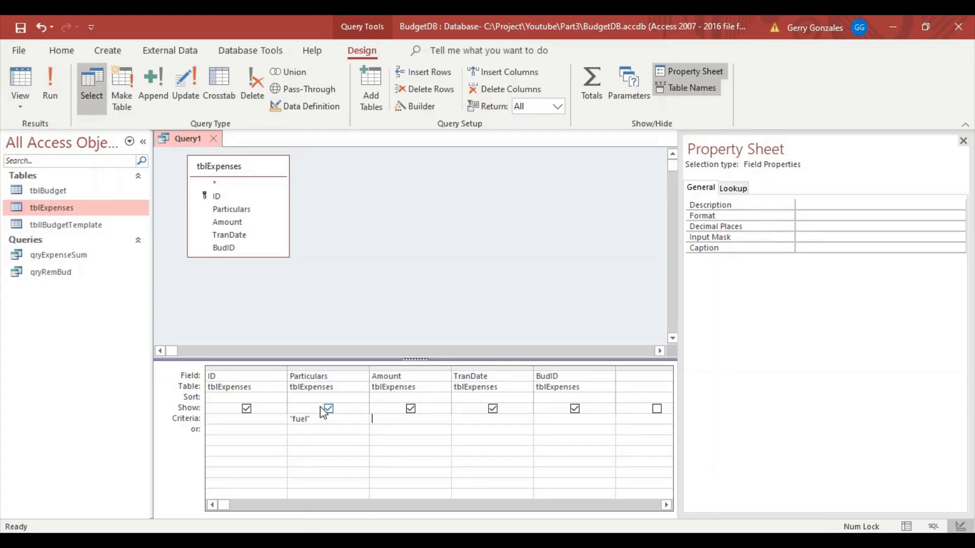
# Change the Particulars criterion to <>"fuel" and check the query's records, returning to the design.
pyautogui.click(292, 418)
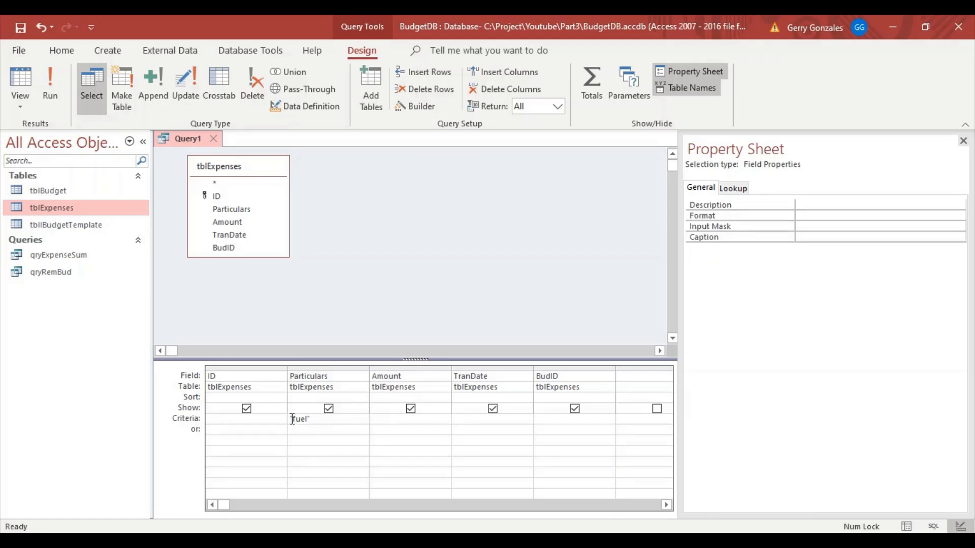
pyautogui.write('>')
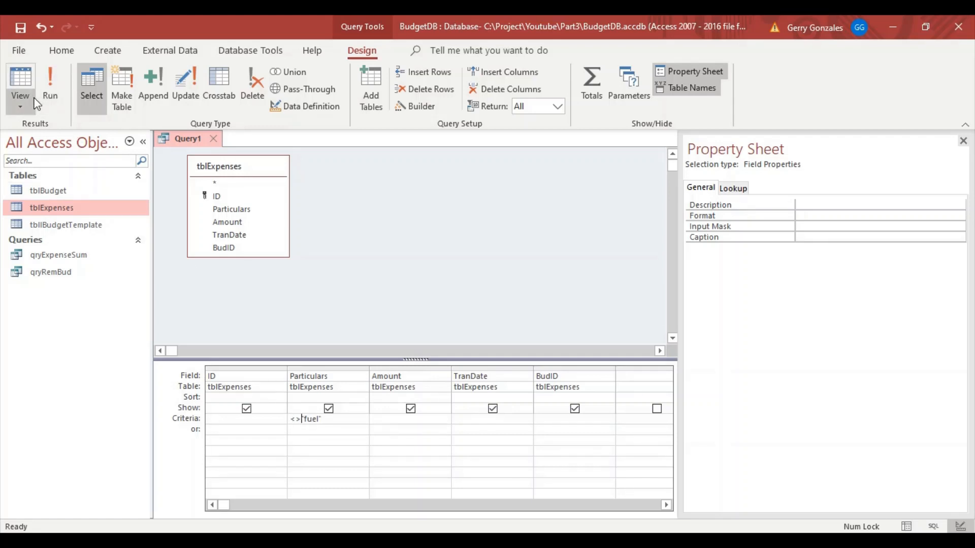
pyautogui.click(20, 82)
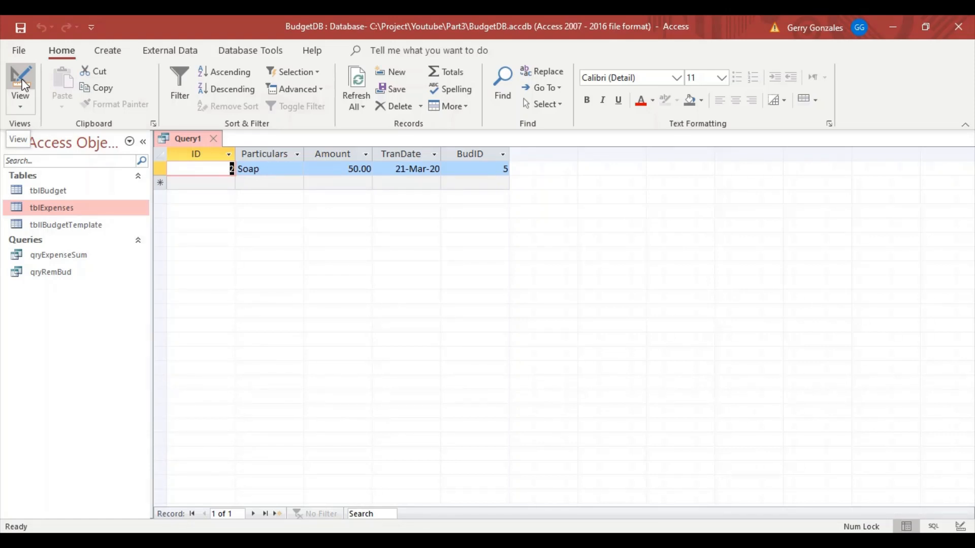
pyautogui.click(22, 81)
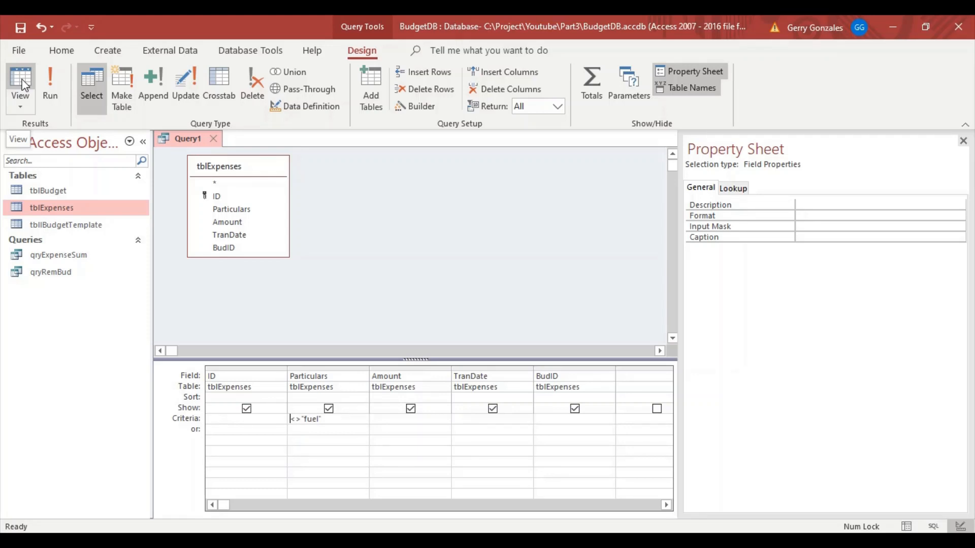
# Open the tblExpenses table, rename the Soap entry in Particulars to Bath Soap, and close the table.
pyautogui.doubleClick(36, 209)
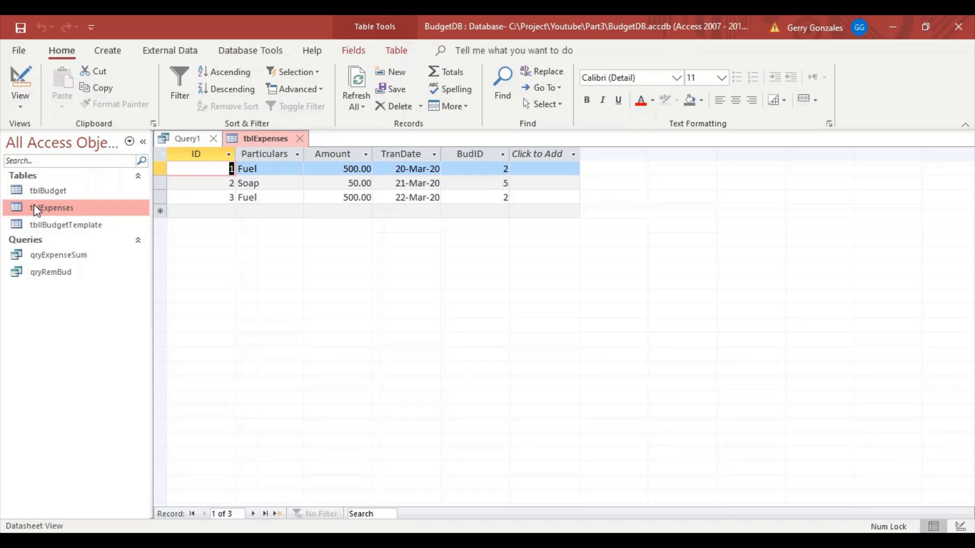
pyautogui.click(240, 184)
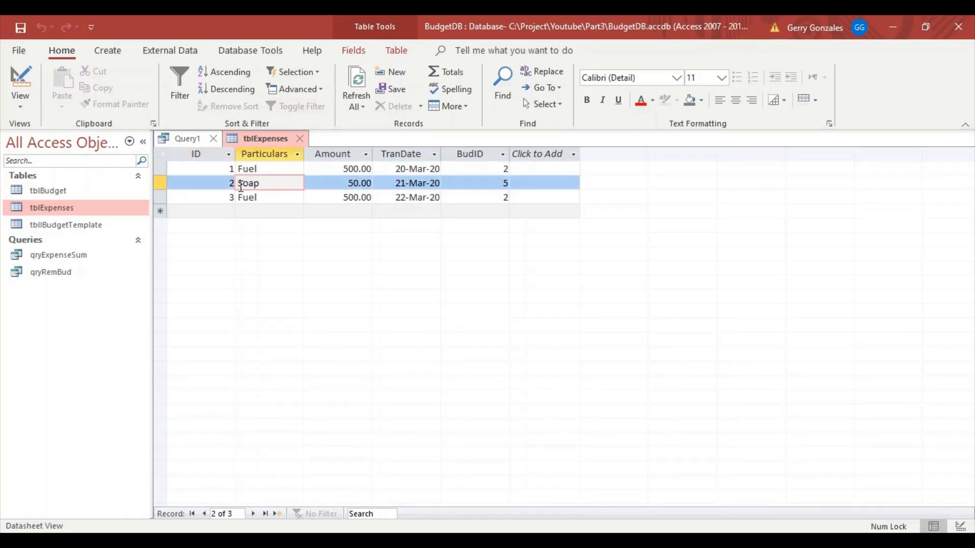
pyautogui.write('Bath')
pyautogui.press('BackSpace')
pyautogui.press('BackSpace')
pyautogui.press('BackSpace')
pyautogui.write('th')
pyautogui.click(304, 138)
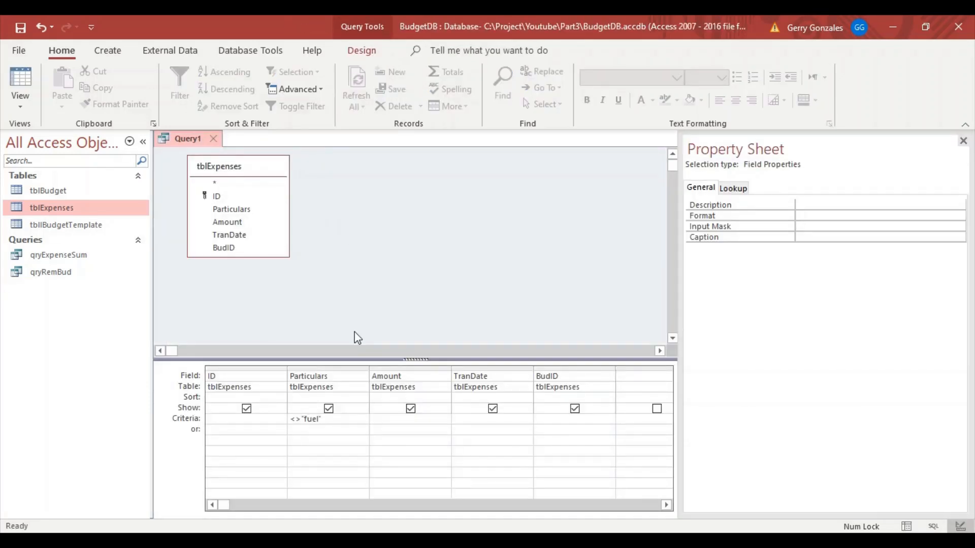
# Replace the Particulars criterion with Like "bath*" and check the query's records, returning to the design.
pyautogui.moveTo(340, 421); pyautogui.dragTo(275, 416)
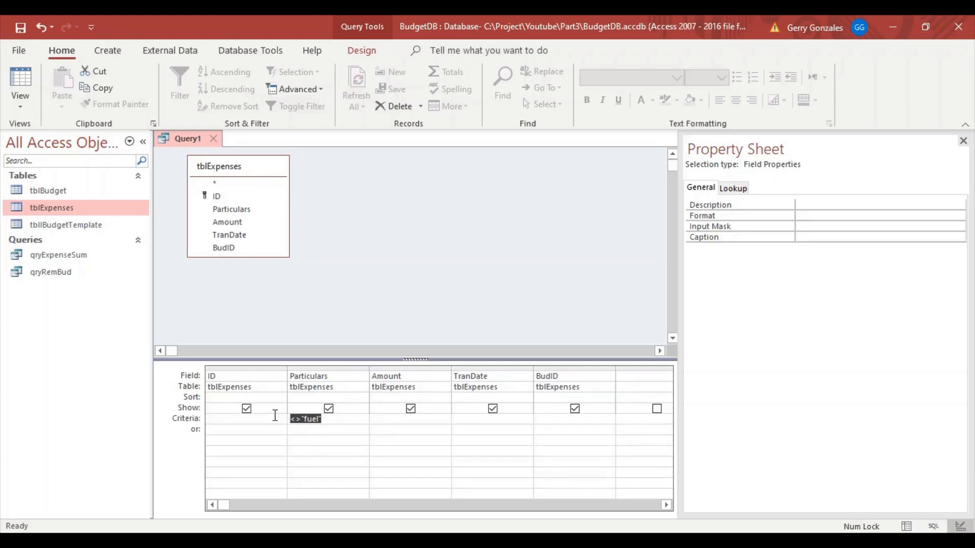
pyautogui.write('Like ')
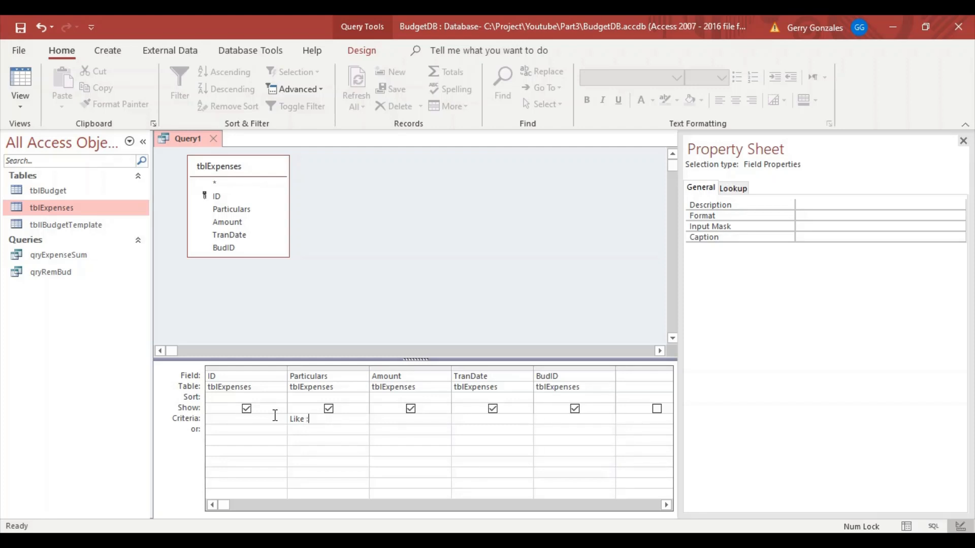
pyautogui.write('"bath*"')
pyautogui.moveTo(312, 419); pyautogui.dragTo(324, 420)
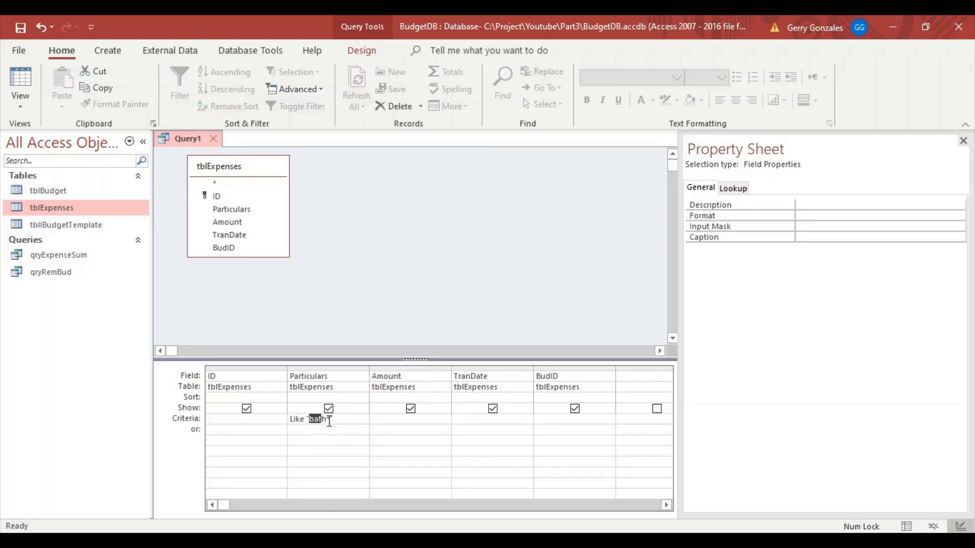
pyautogui.click(329, 420)
pyautogui.click(20, 84)
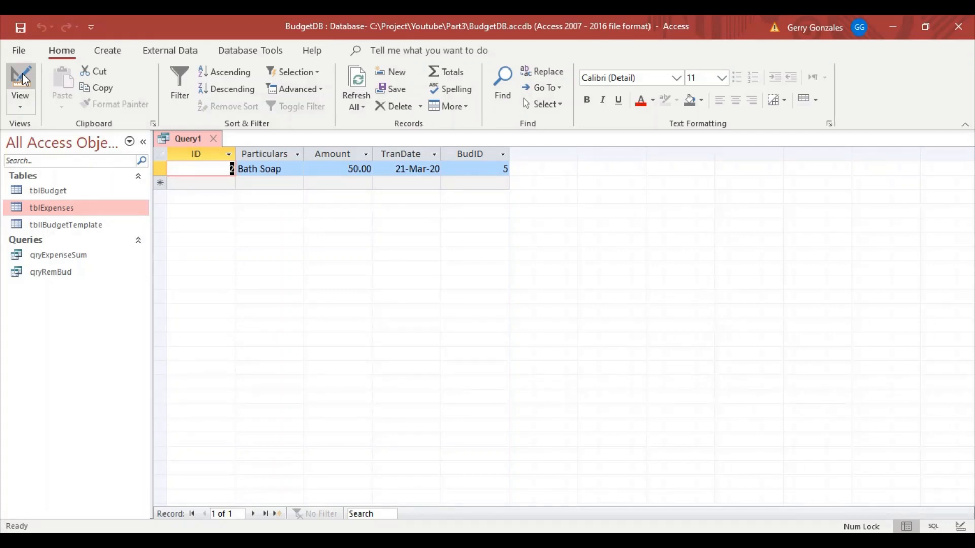
pyautogui.click(23, 79)
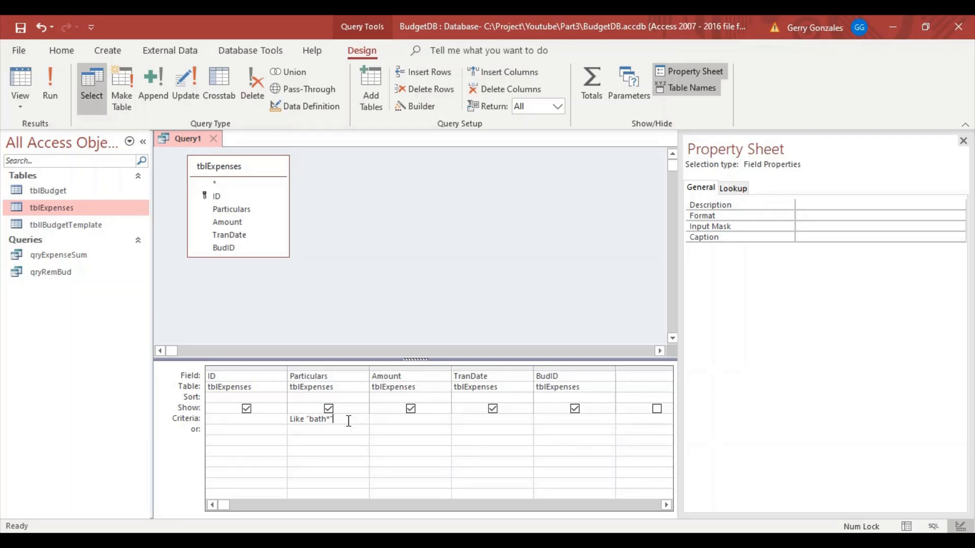
# Negate the Particulars criterion as Not Like "bath*" and check the query's records, returning to the design.
pyautogui.click(292, 419)
pyautogui.write('Not')
pyautogui.click(14, 81)
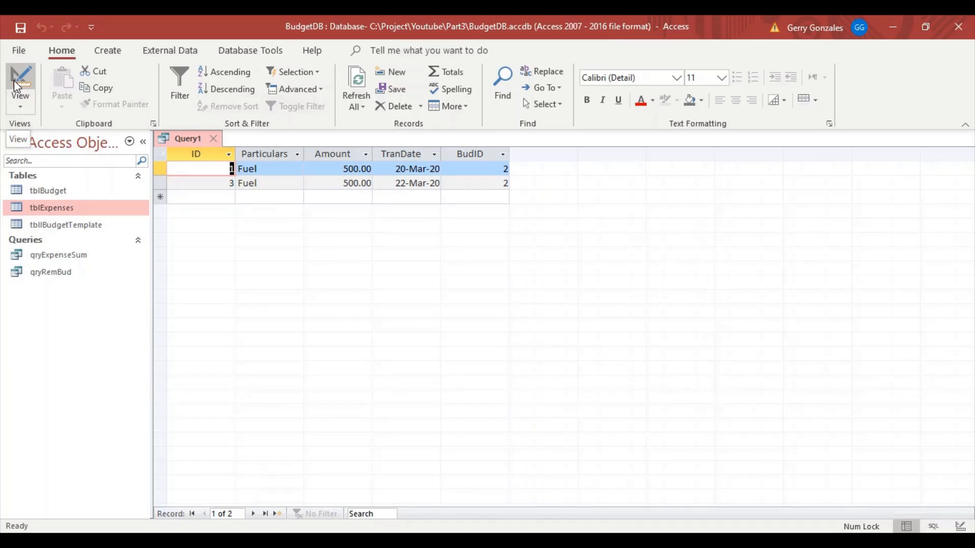
pyautogui.click(16, 86)
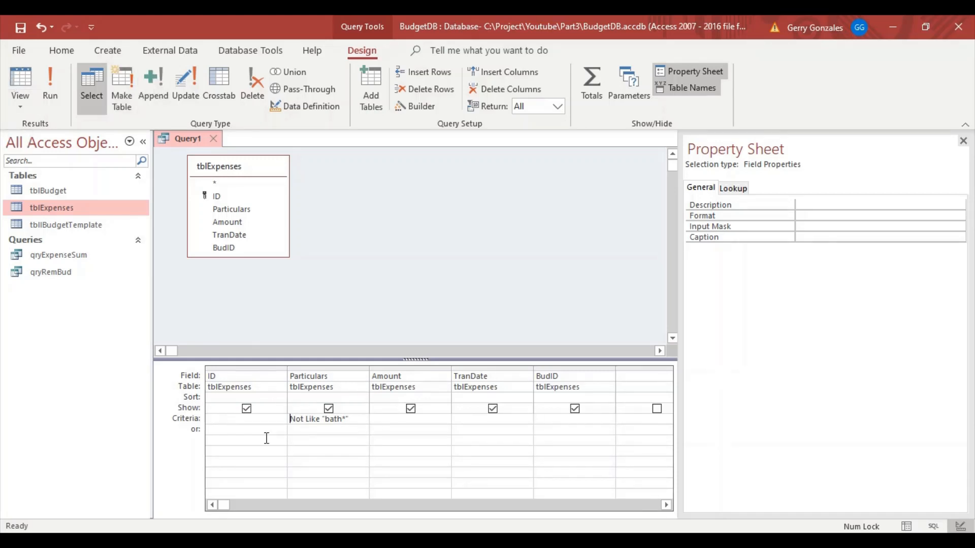
# Replace the Particulars criterion with Like "*soap" and check the query's records, returning to the design.
pyautogui.moveTo(359, 424); pyautogui.dragTo(167, 412)
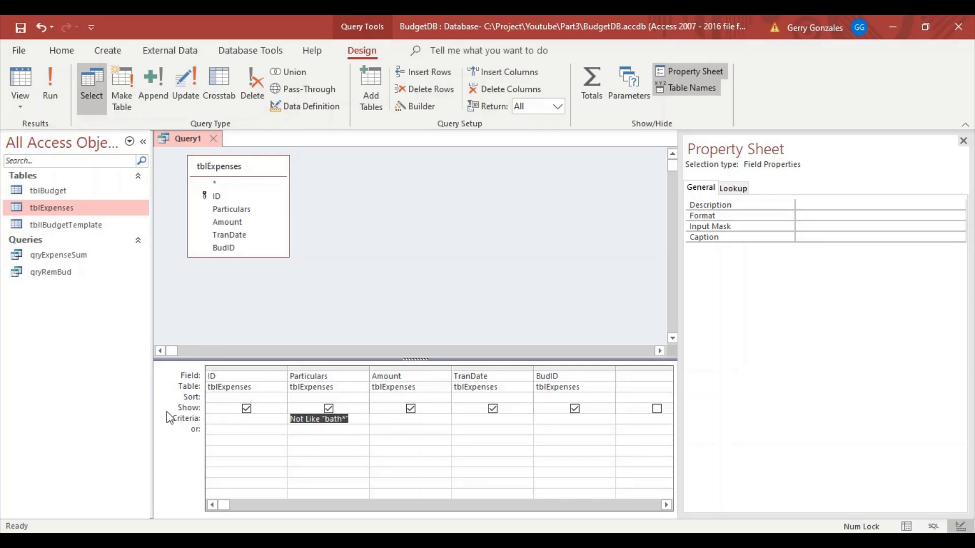
pyautogui.write('Like ')
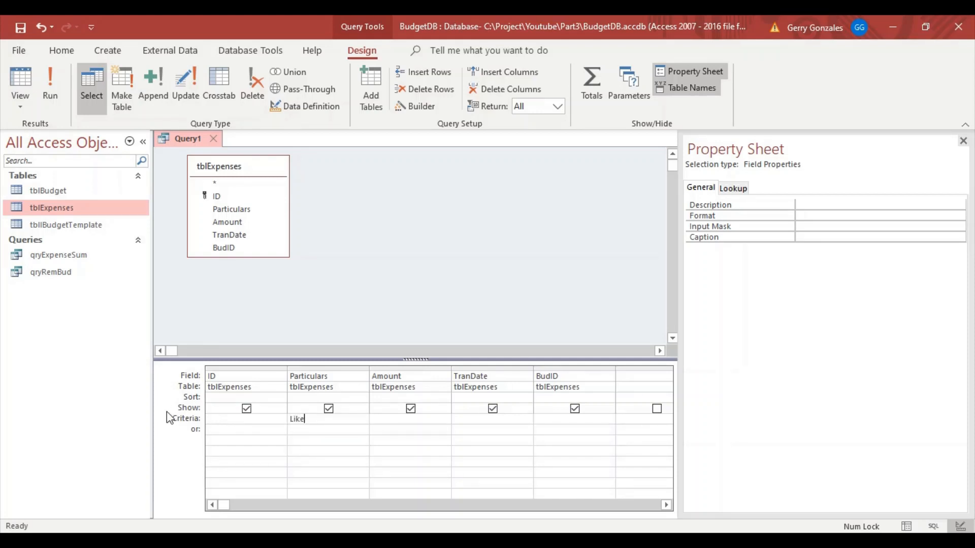
pyautogui.write('"*S')
pyautogui.press('BackSpace')
pyautogui.write('soap"')
pyautogui.click(25, 82)
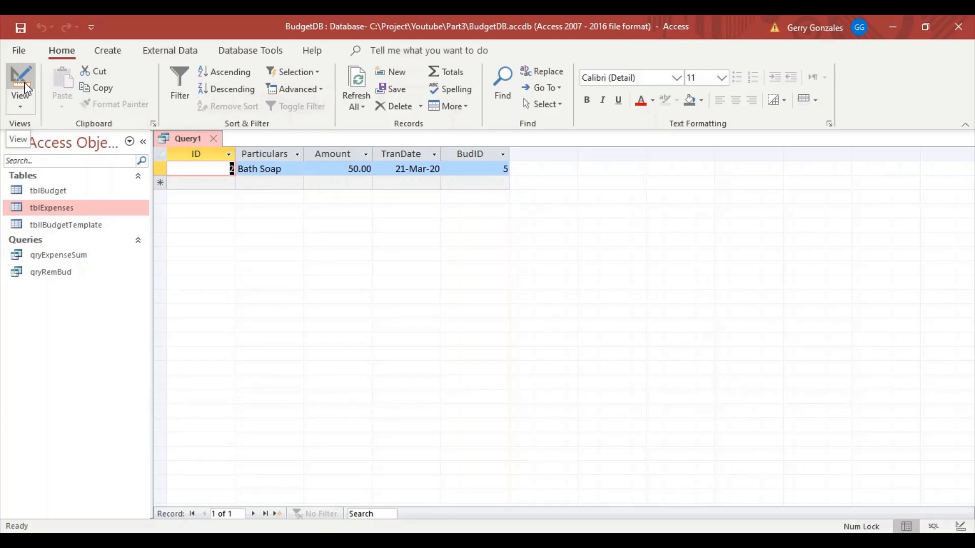
pyautogui.click(22, 77)
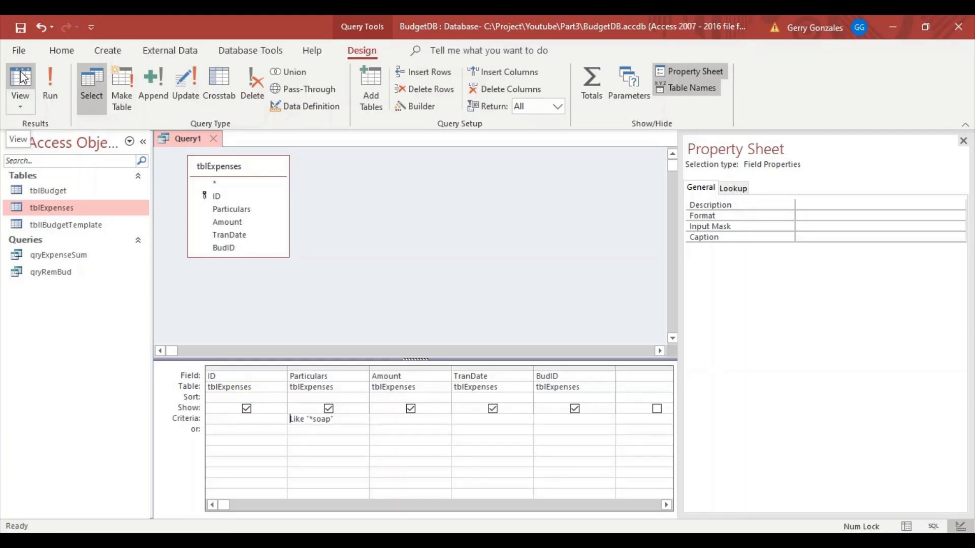
# Negate the Particulars criterion as Not Like "*soap" and check the query's records, returning to the design.
pyautogui.write('Not')
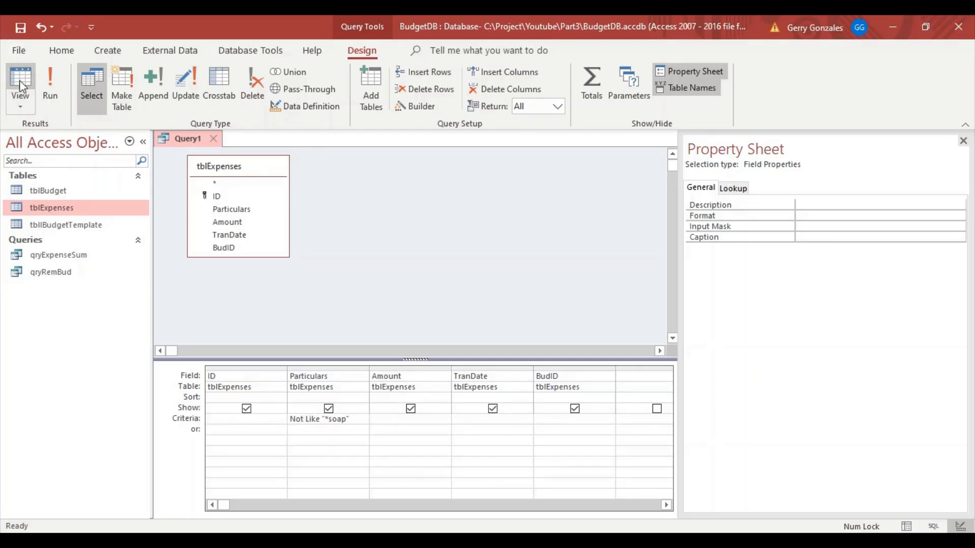
pyautogui.click(21, 85)
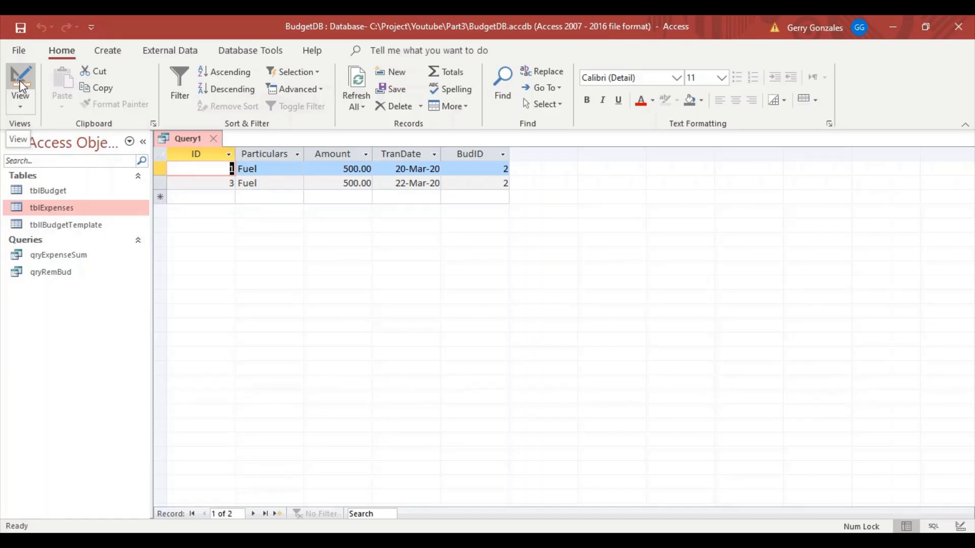
pyautogui.click(20, 84)
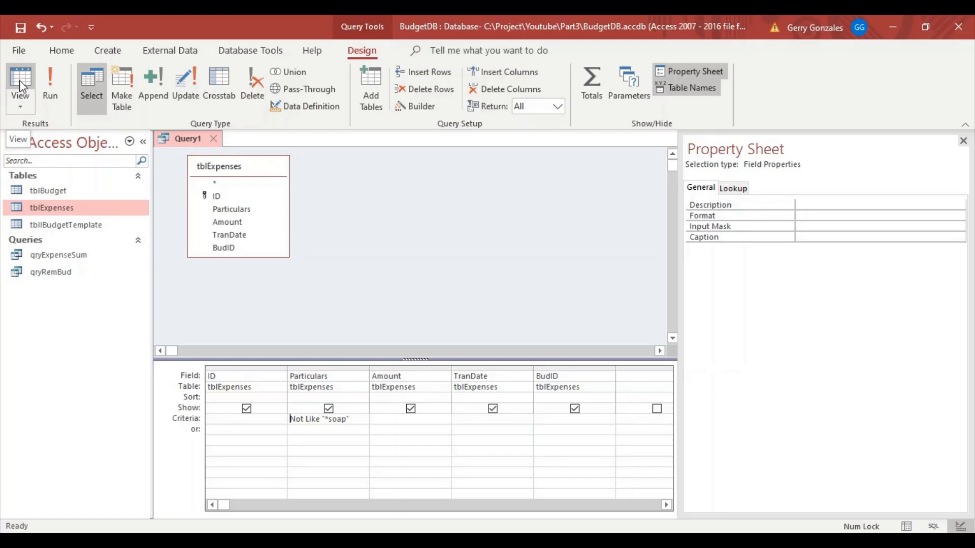
# Replace the Particulars criterion with Like "*Soap*" and check the query's records, returning to the design.
pyautogui.click(345, 422)
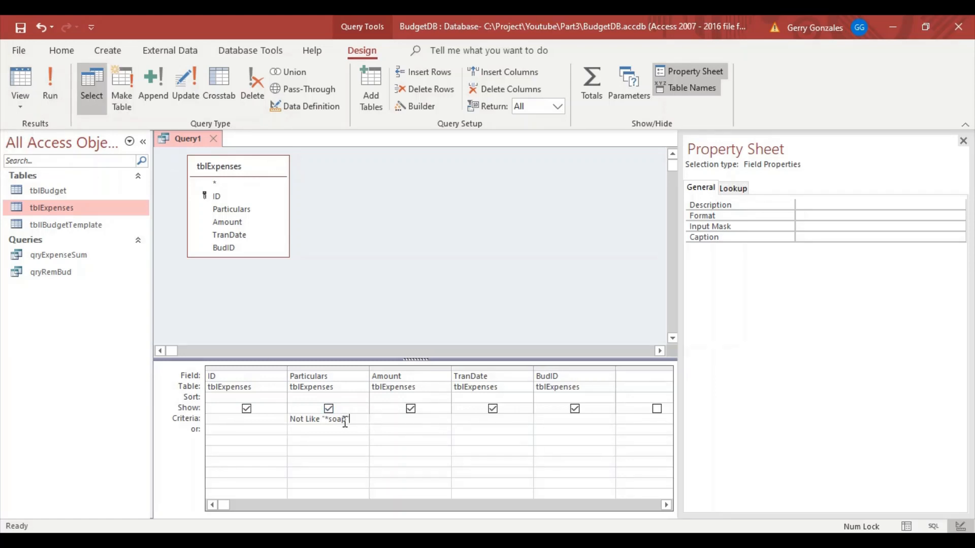
pyautogui.moveTo(344, 421); pyautogui.dragTo(272, 421)
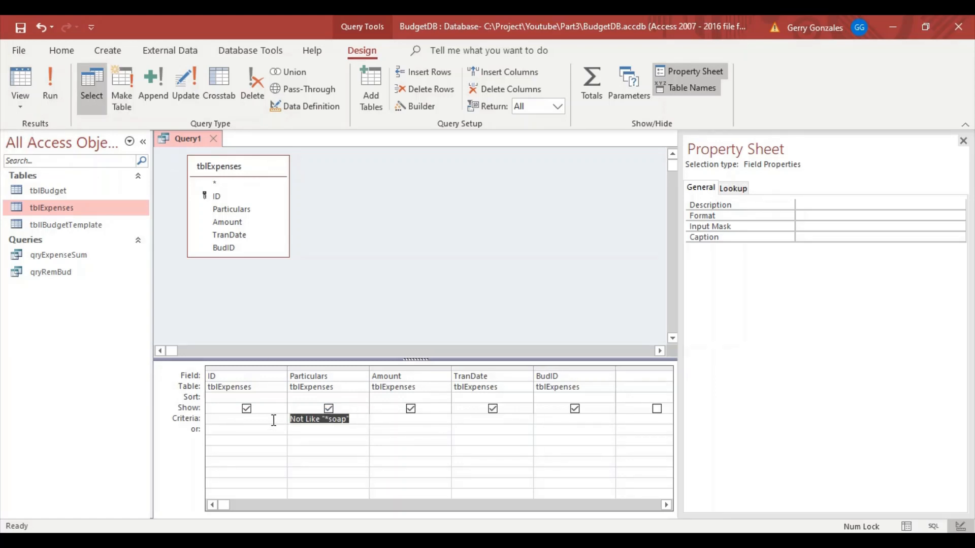
pyautogui.write('Like')
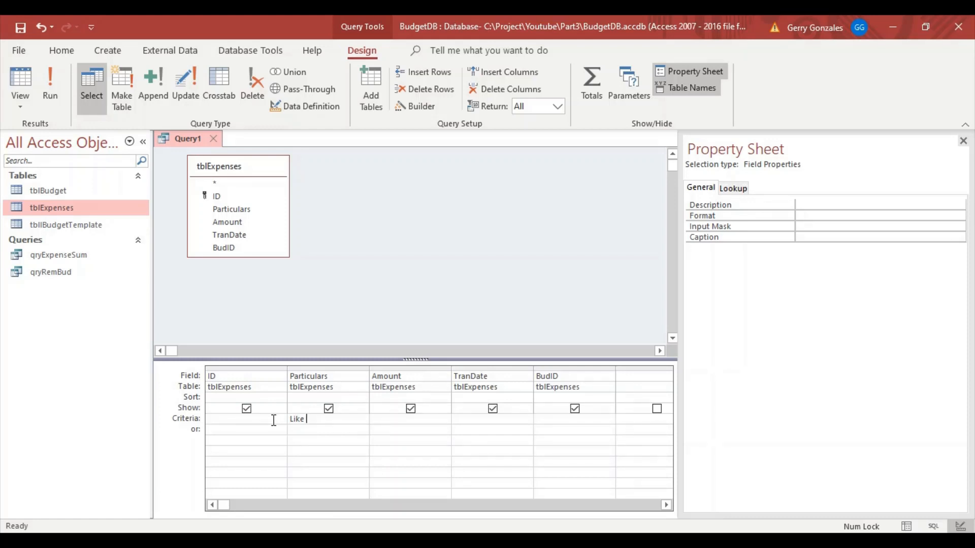
pyautogui.write('"*Soap*"')
pyautogui.moveTo(332, 420); pyautogui.dragTo(335, 423)
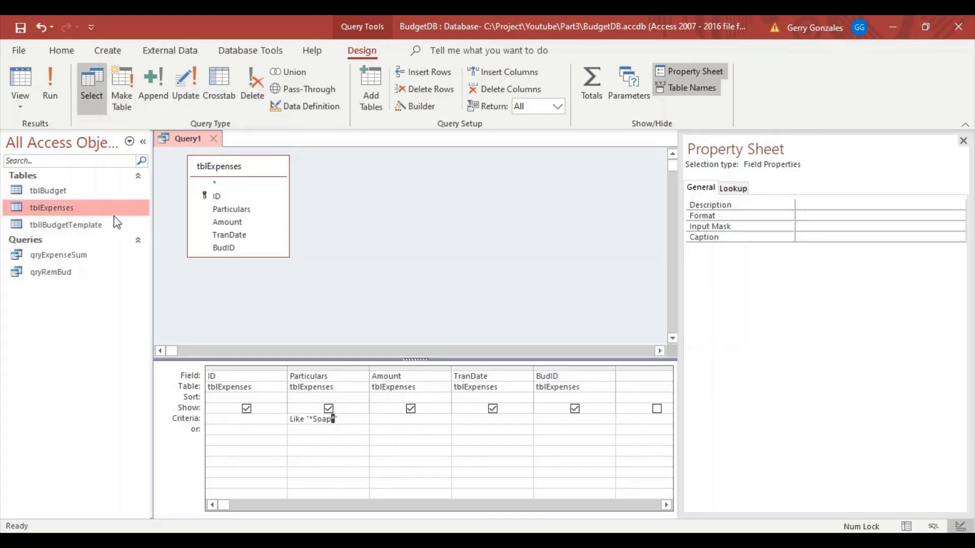
pyautogui.click(21, 81)
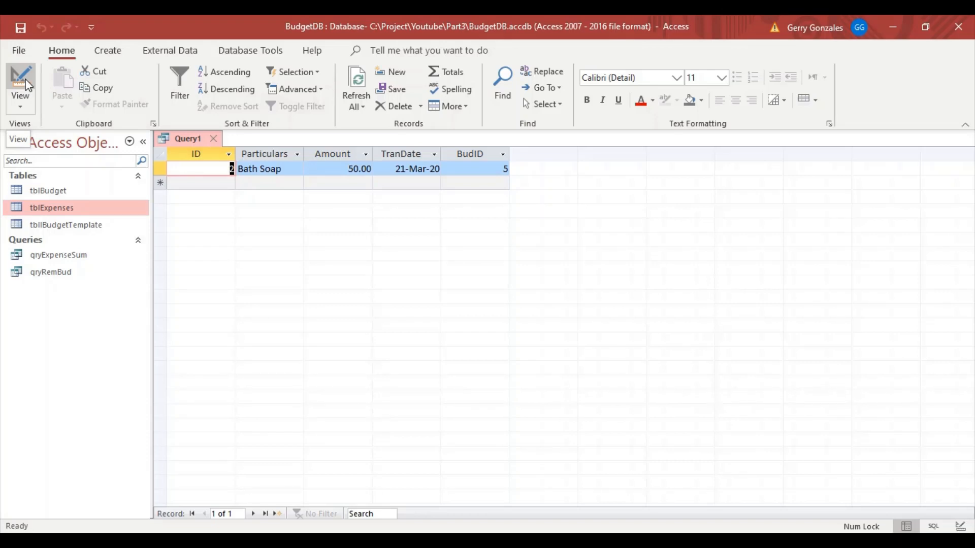
pyautogui.click(21, 81)
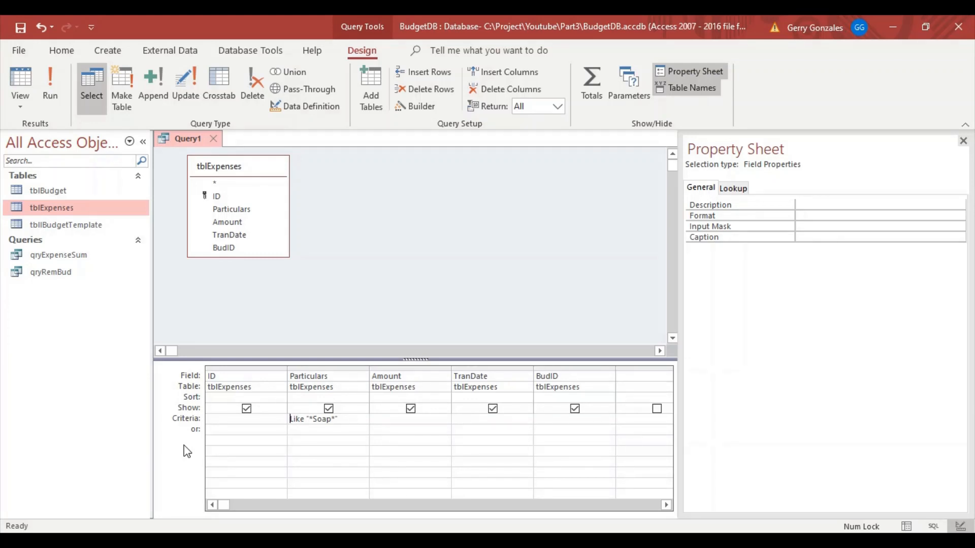
# Negate the Particulars criterion as Not Like "*Soap*" and check the query's records.
pyautogui.write('Not')
pyautogui.click(21, 78)
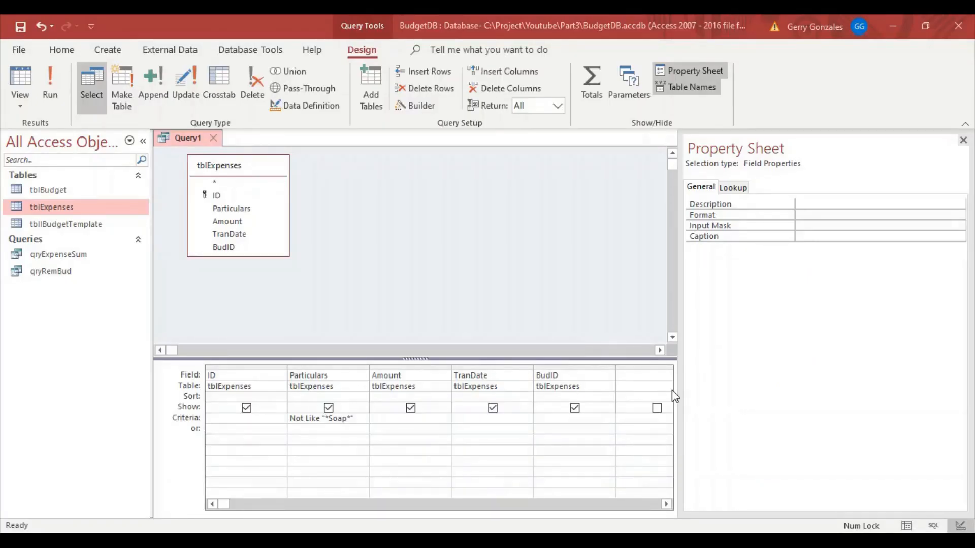
# Clear the criterion from the Particulars field in the query design.
pyautogui.click(352, 430)
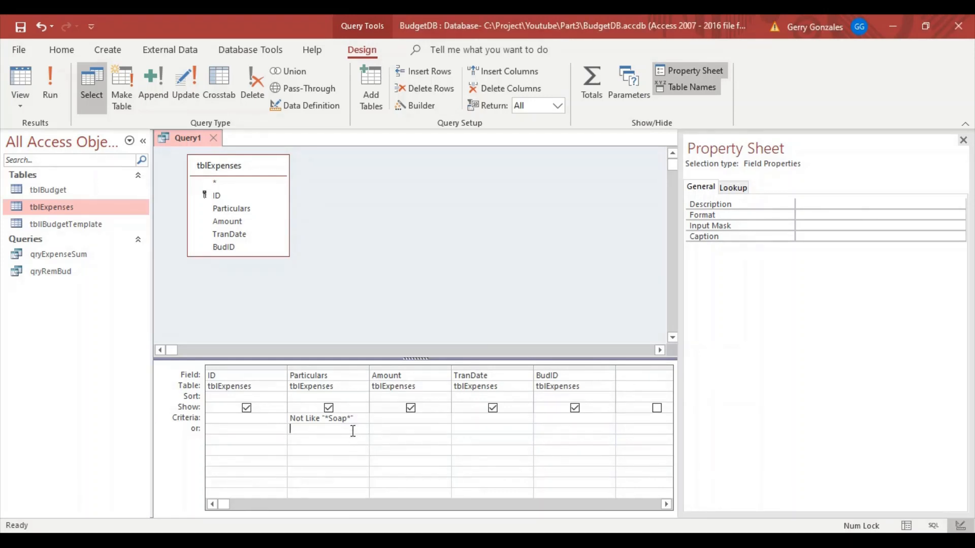
pyautogui.press('Up')
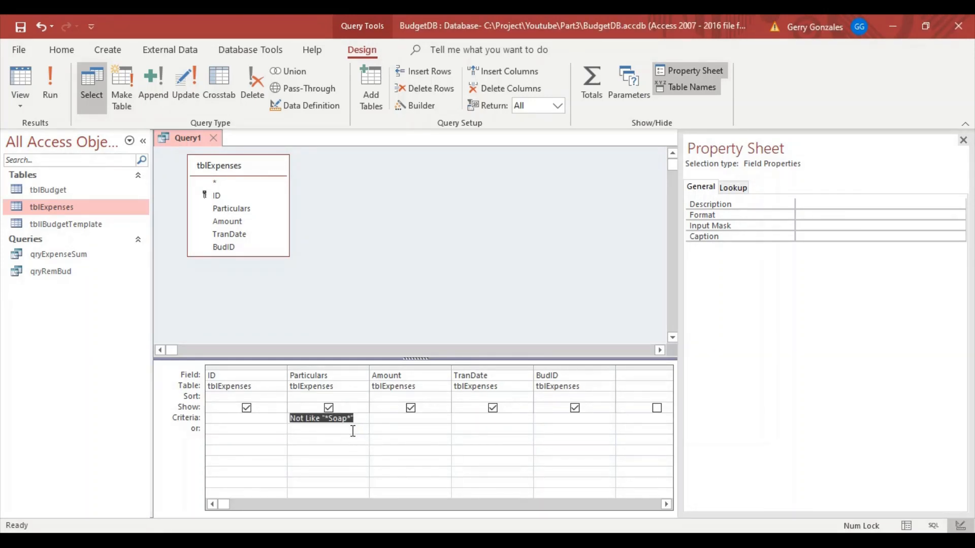
pyautogui.press('Delete')
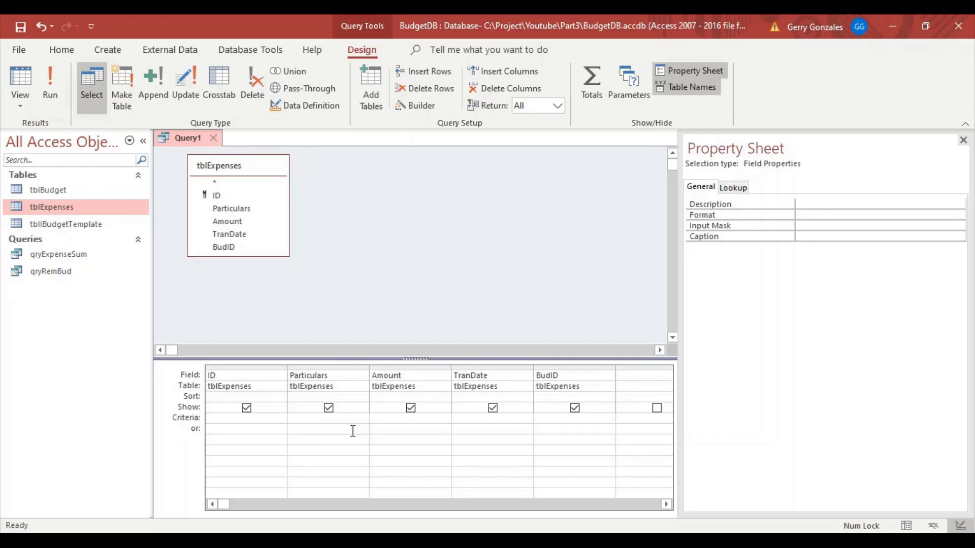
# Set the Amount criterion to 500 and check the query's records, returning to the design.
pyautogui.click(379, 423)
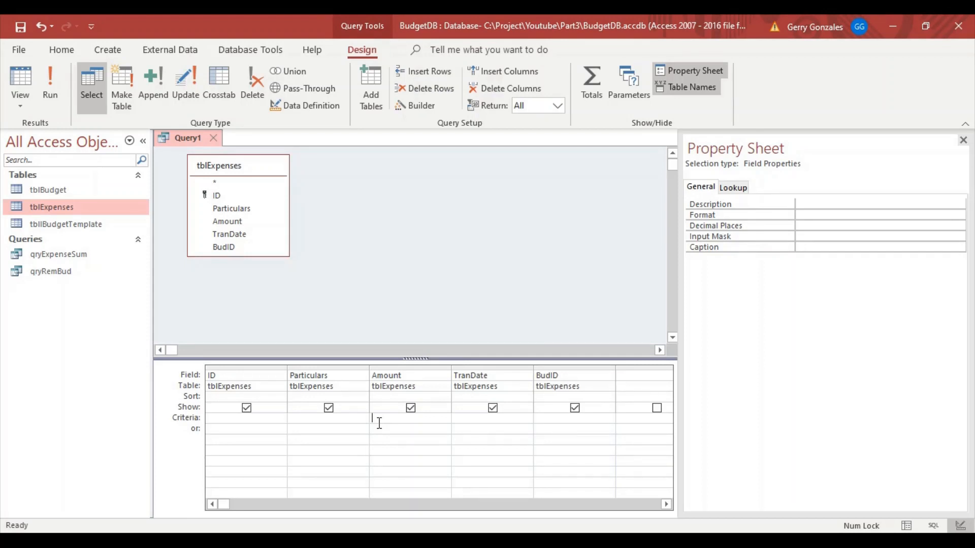
pyautogui.write('500')
pyautogui.click(19, 79)
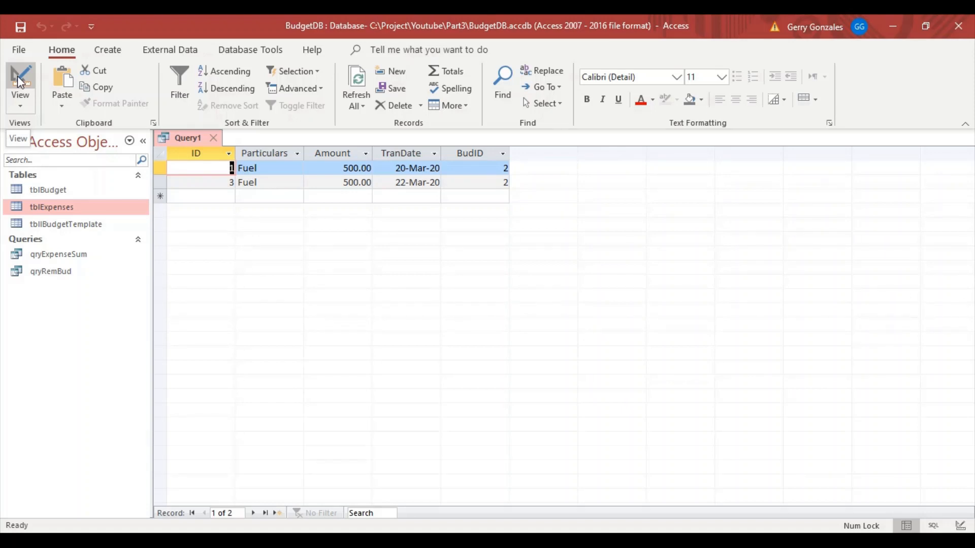
pyautogui.click(19, 81)
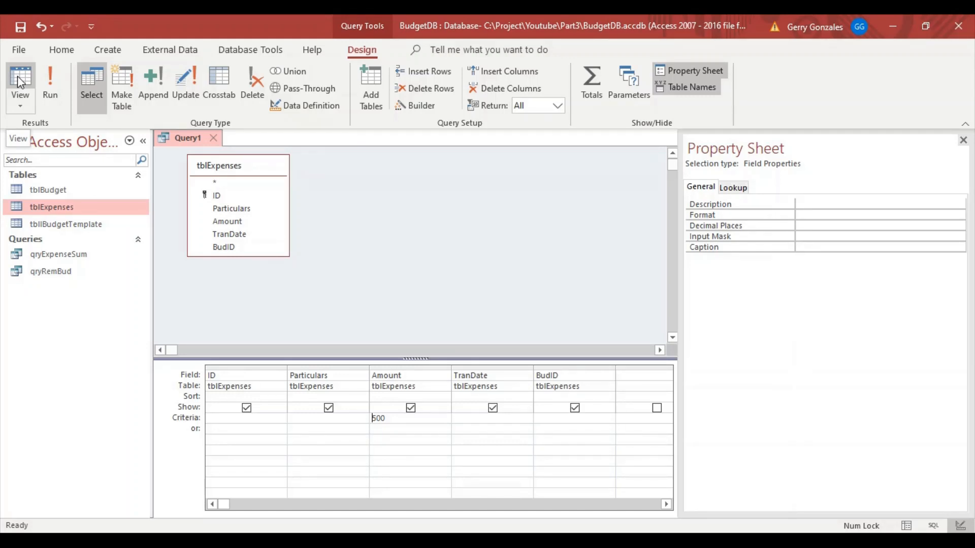
# Turn the Amount criterion into <>500 and check the query's records, returning to the design.
pyautogui.write('<>')
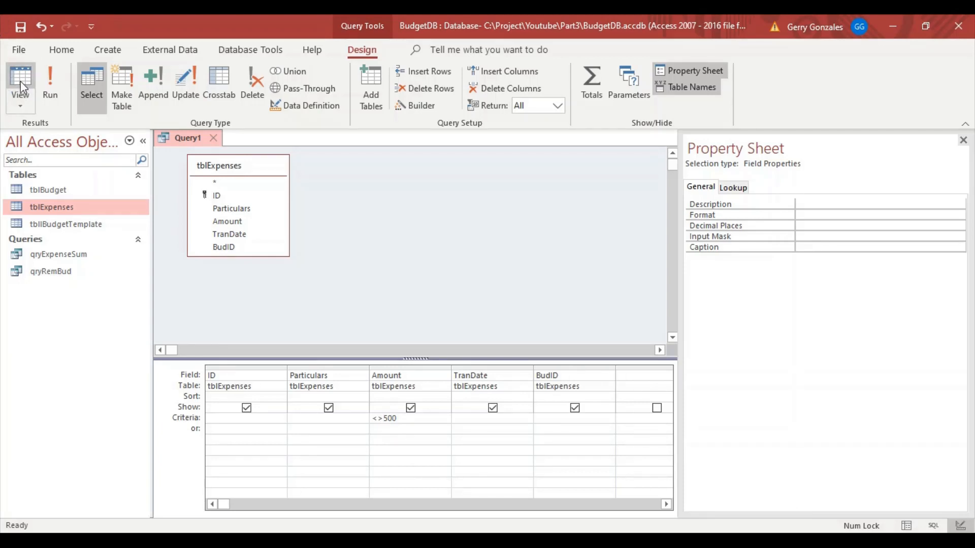
pyautogui.click(20, 81)
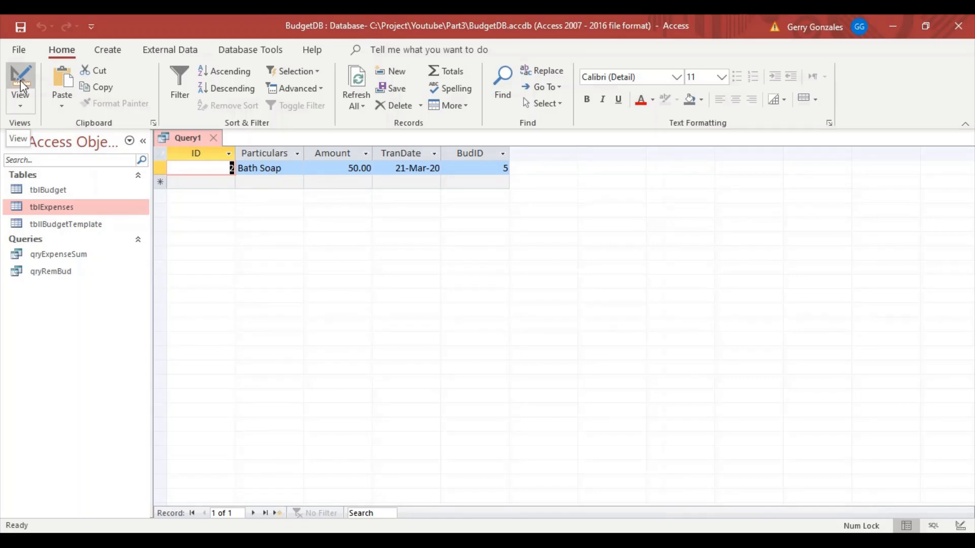
pyautogui.click(23, 86)
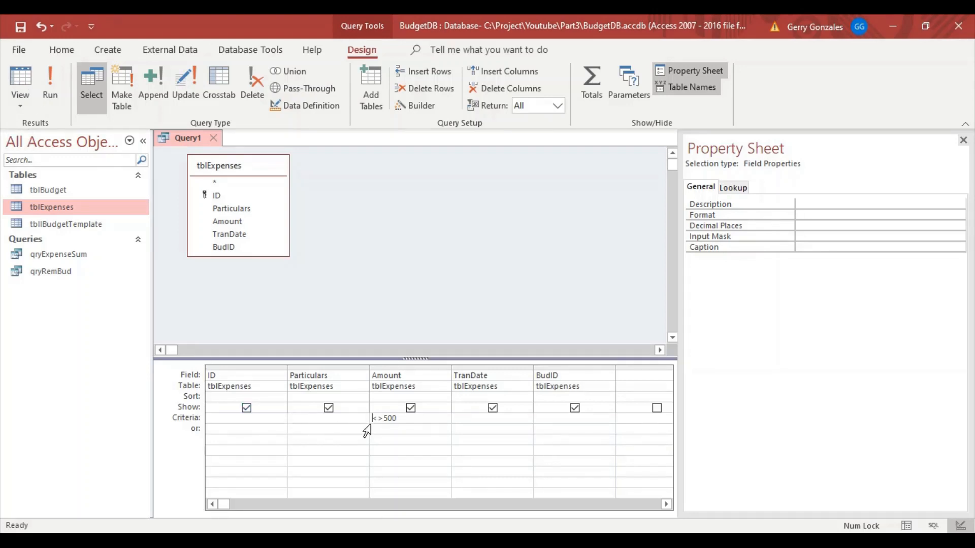
# Replace the Amount criterion with >50 and check the query's records, returning to the design.
pyautogui.moveTo(400, 418); pyautogui.dragTo(356, 416)
pyautogui.write('>50')
pyautogui.click(329, 407)
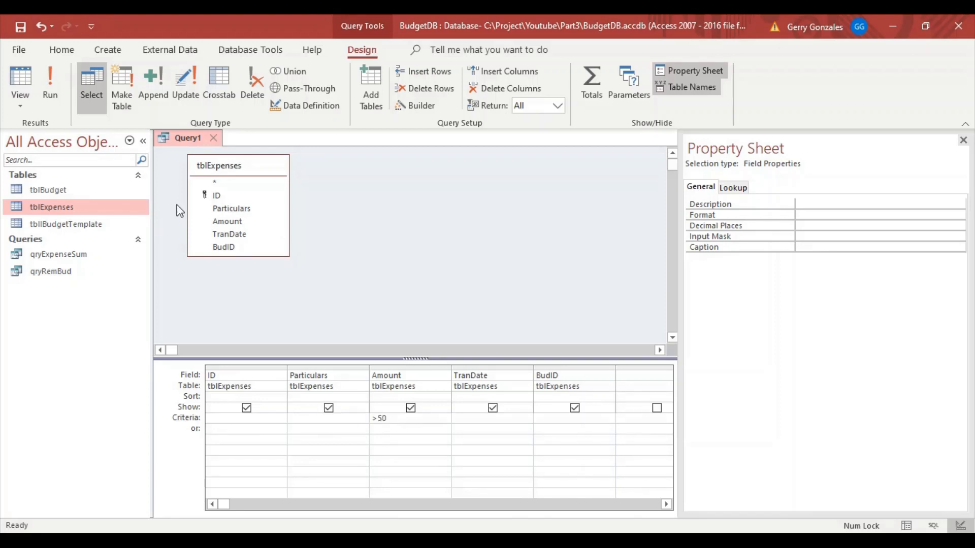
pyautogui.click(28, 75)
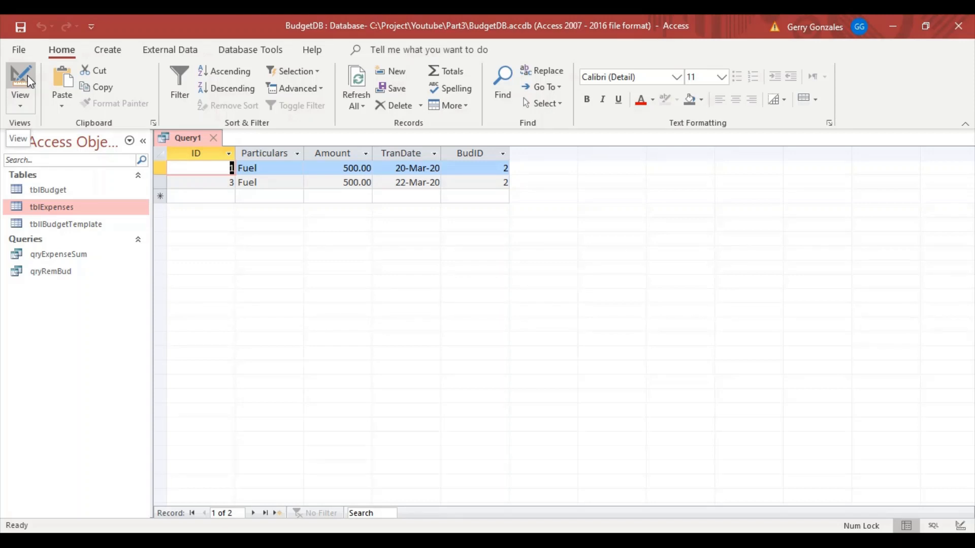
pyautogui.click(28, 75)
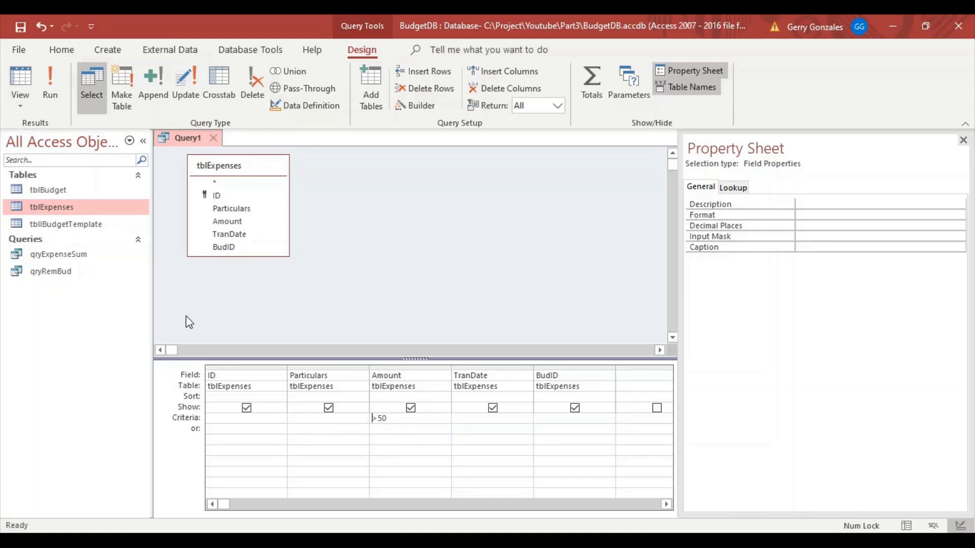
# Replace the Amount criterion with <500 and check the query's records, returning to the design.
pyautogui.moveTo(390, 417); pyautogui.dragTo(350, 407)
pyautogui.press('Delete')
pyautogui.write('<500')
pyautogui.click(26, 76)
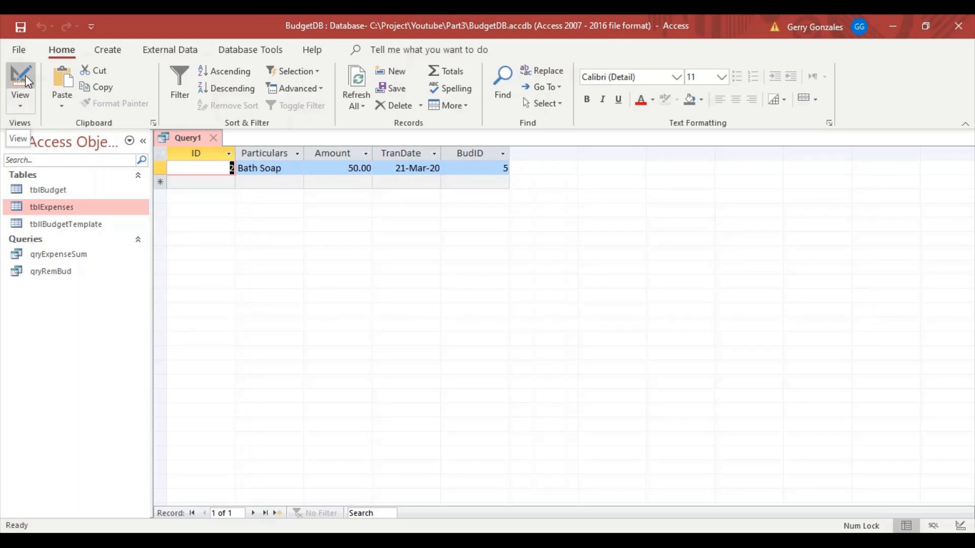
pyautogui.click(27, 81)
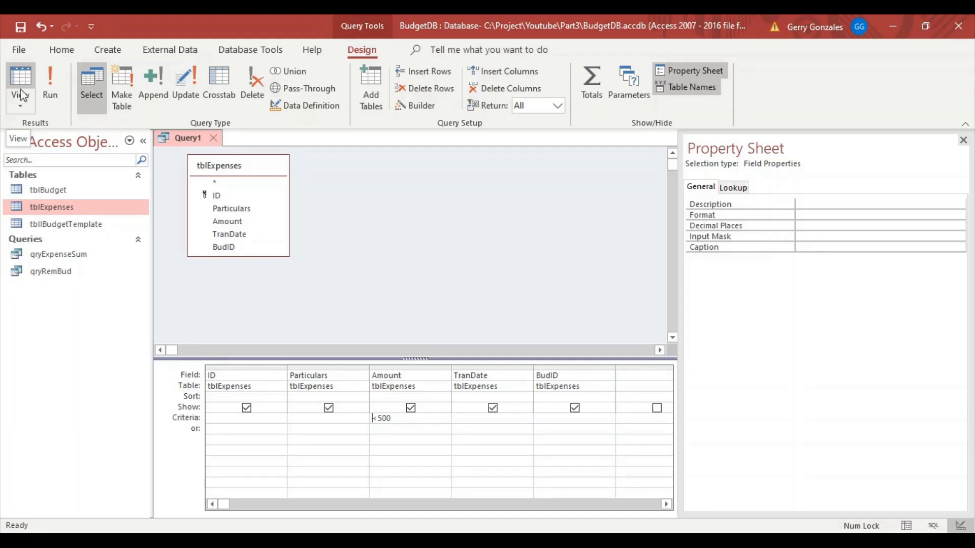
# Replace the Amount criterion with Between 50 And 500 and check the query's records, returning to the design.
pyautogui.moveTo(401, 419); pyautogui.dragTo(337, 409)
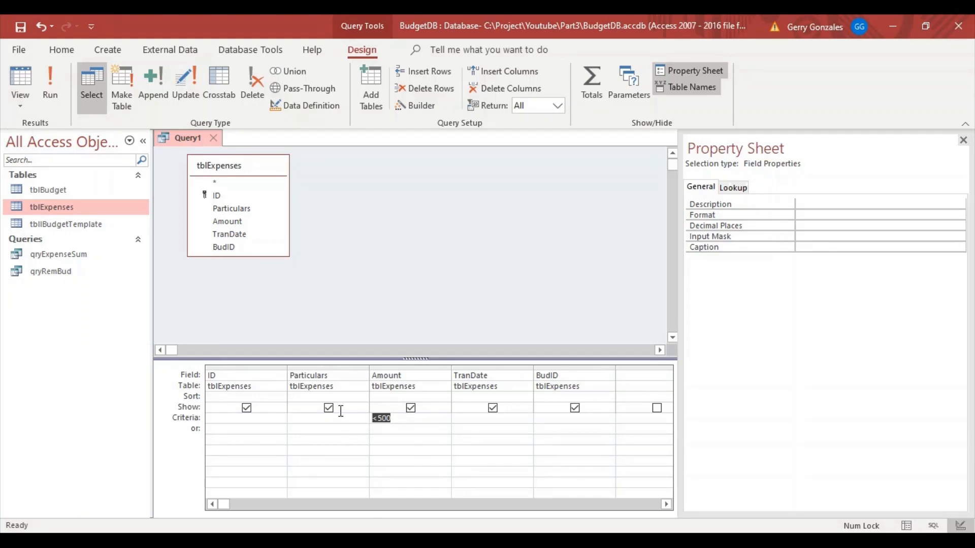
pyautogui.write('Between 50 and 500')
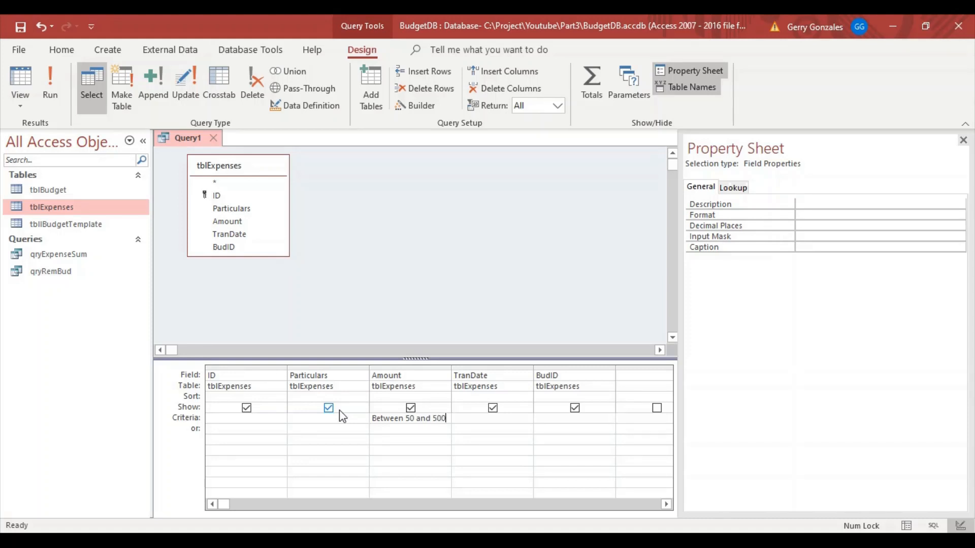
pyautogui.press('Tab')
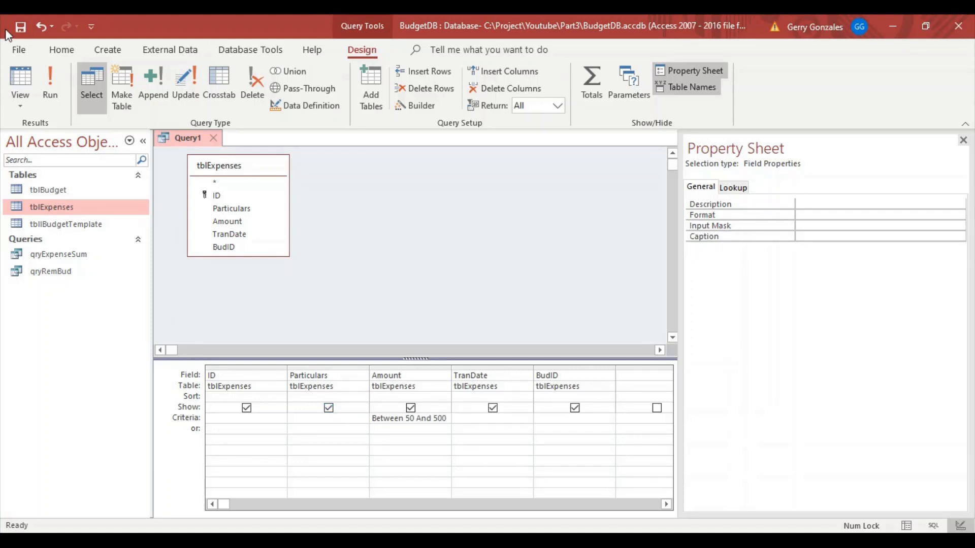
pyautogui.click(19, 82)
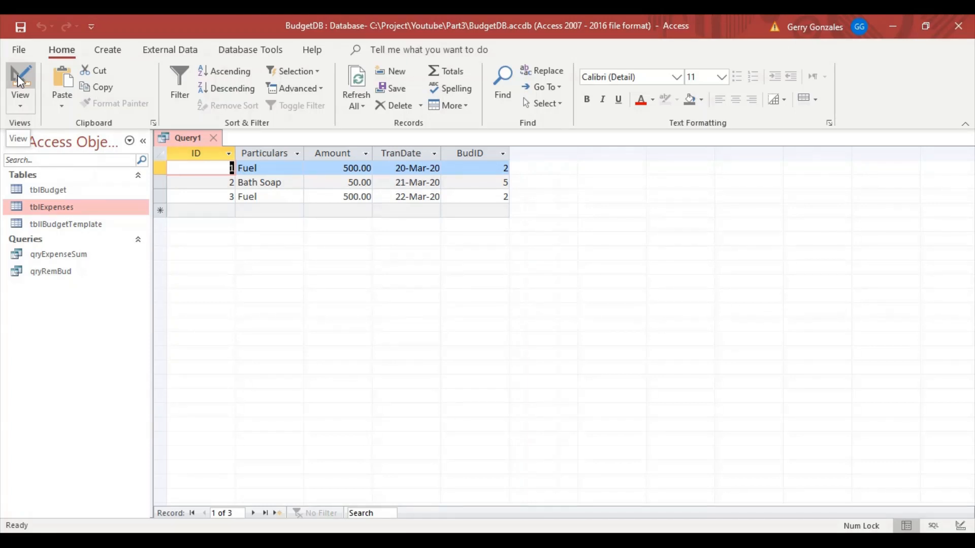
pyautogui.click(20, 81)
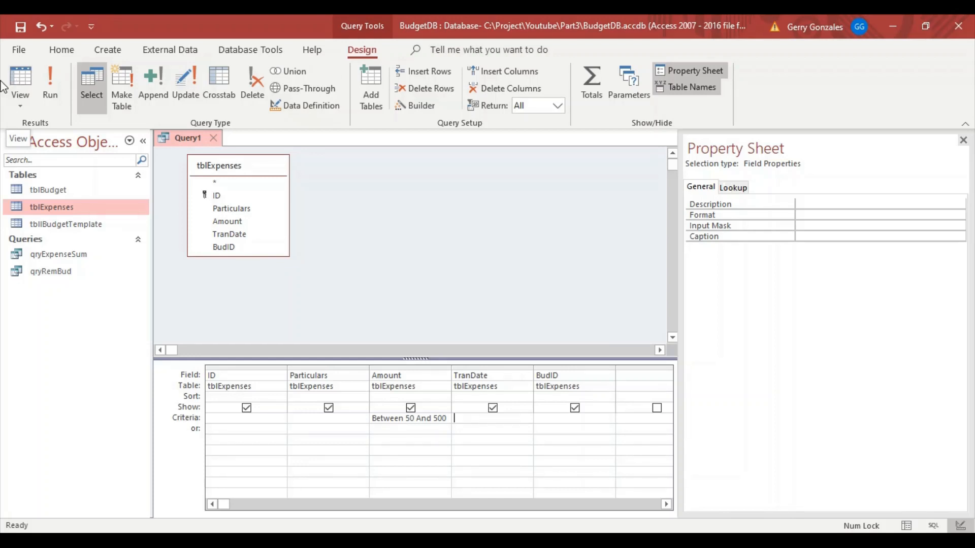
# Negate the Amount criterion as Not Between 50 And 500 and check the query's records, returning to the design.
pyautogui.click(375, 418)
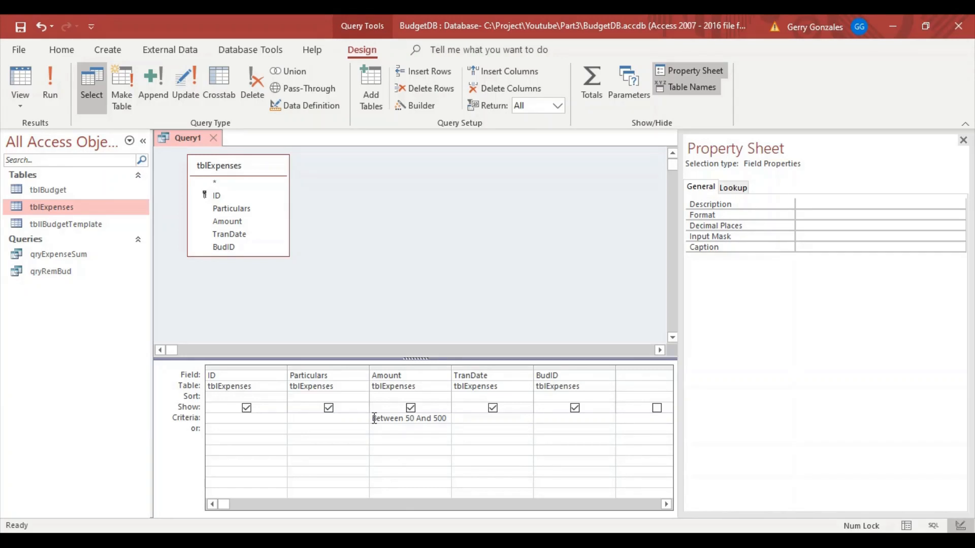
pyautogui.write('Not')
pyautogui.click(18, 70)
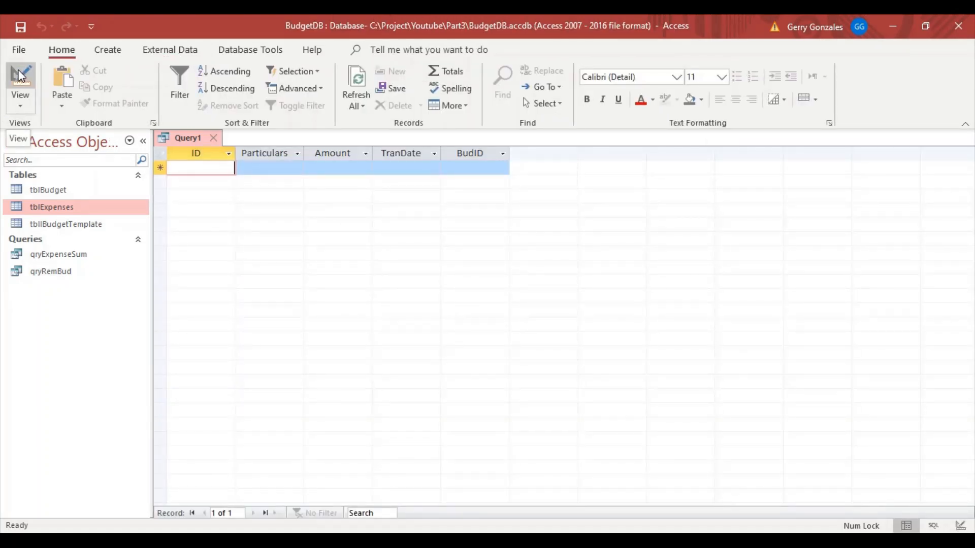
pyautogui.click(20, 75)
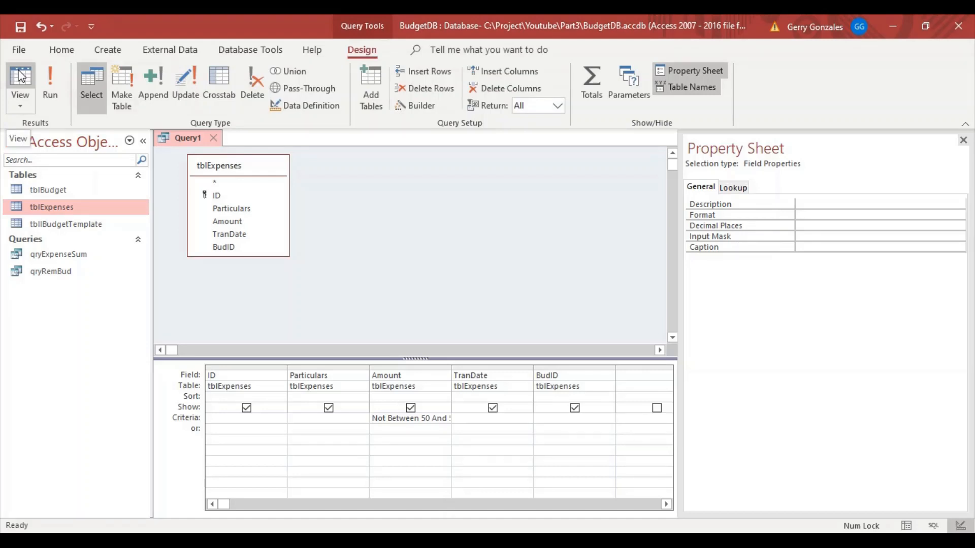
# Open tblExpenses, set the Amount of the Fuel record dated 22-Mar-20 to 300, and close the table.
pyautogui.doubleClick(51, 208)
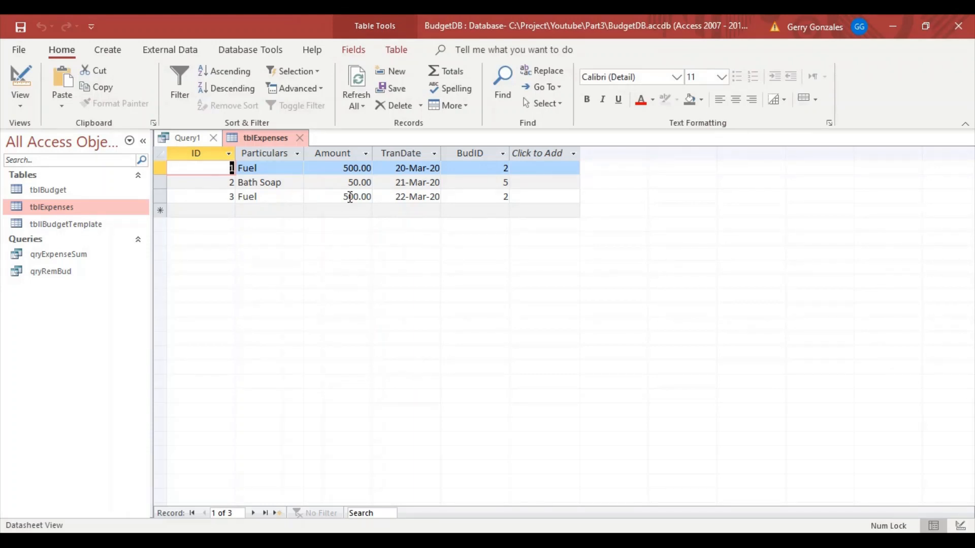
pyautogui.click(331, 197)
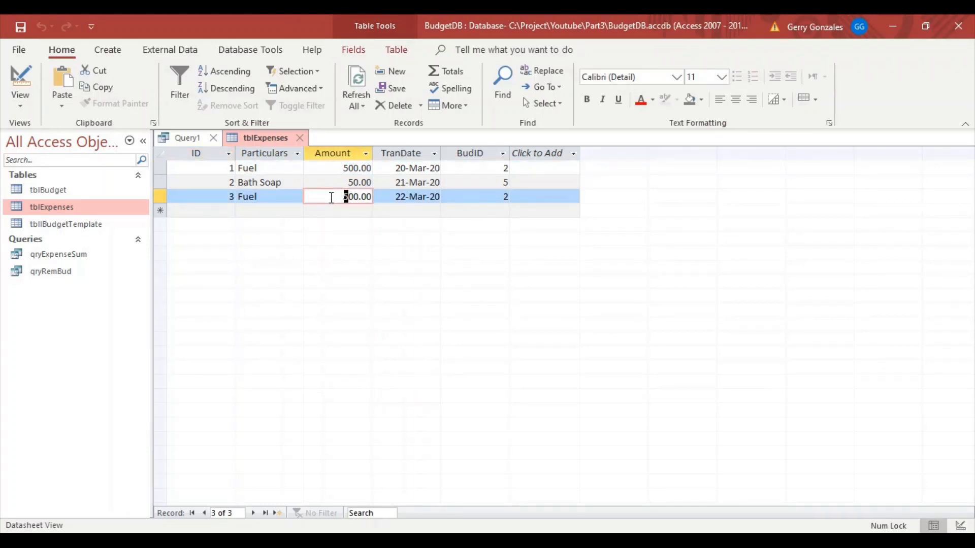
pyautogui.write('3')
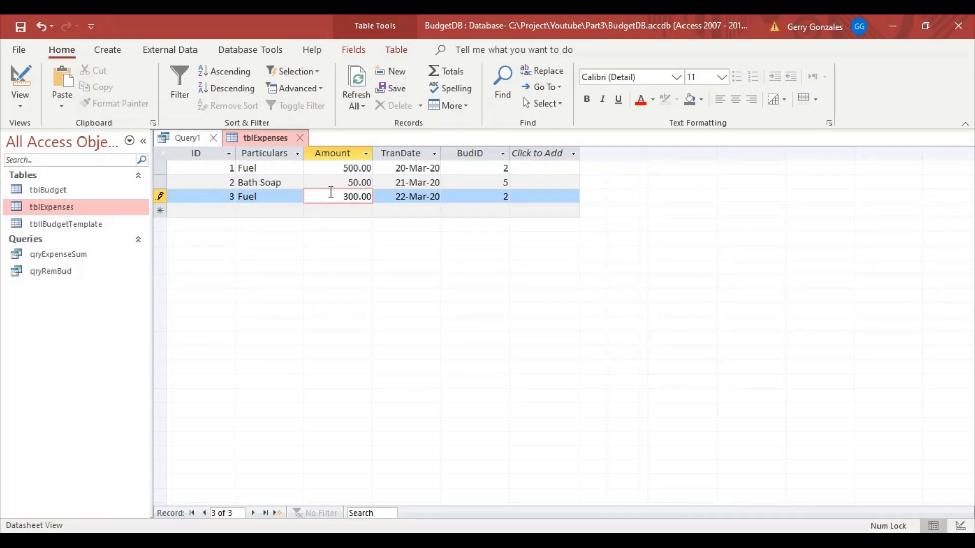
pyautogui.press('Return')
pyautogui.click(329, 187)
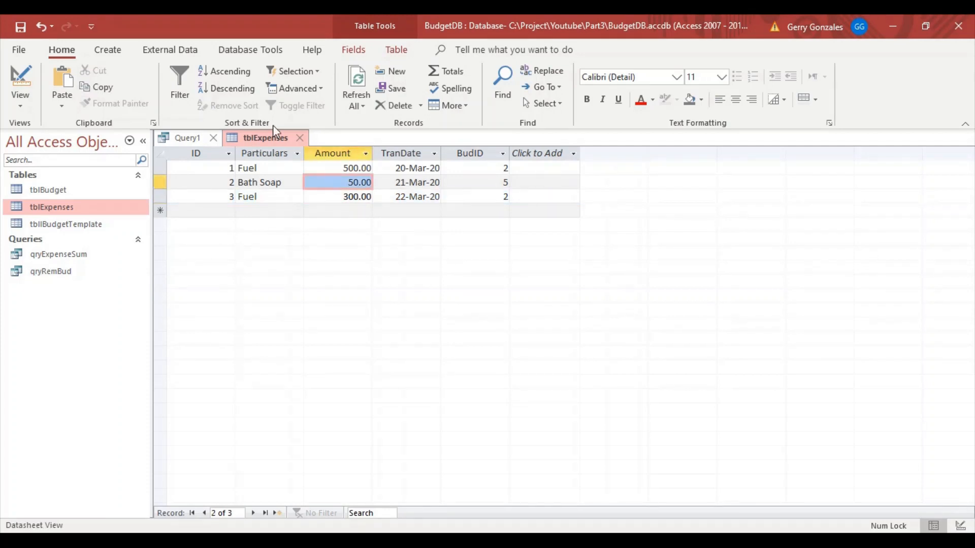
pyautogui.click(301, 138)
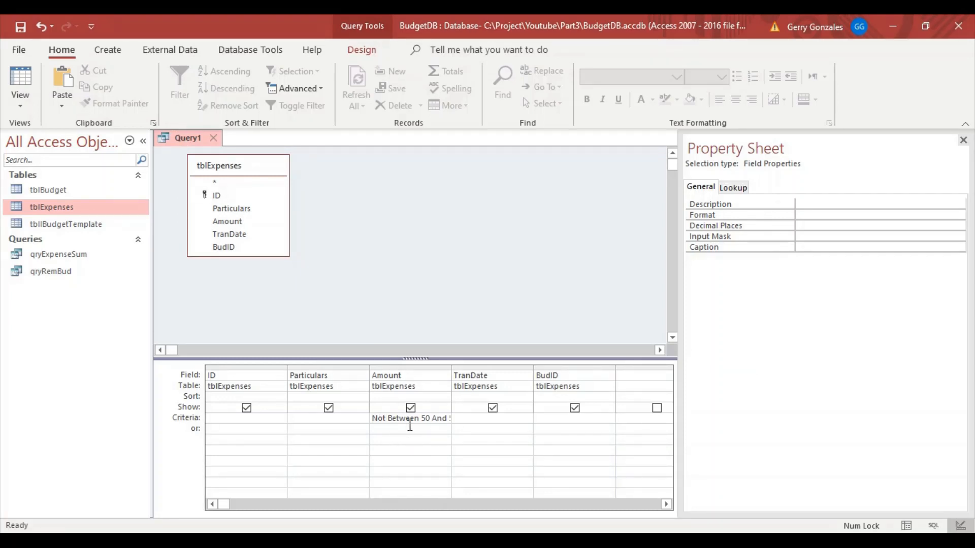
# Widen the Amount column in the query design grid to fit its whole criterion.
pyautogui.click(449, 368)
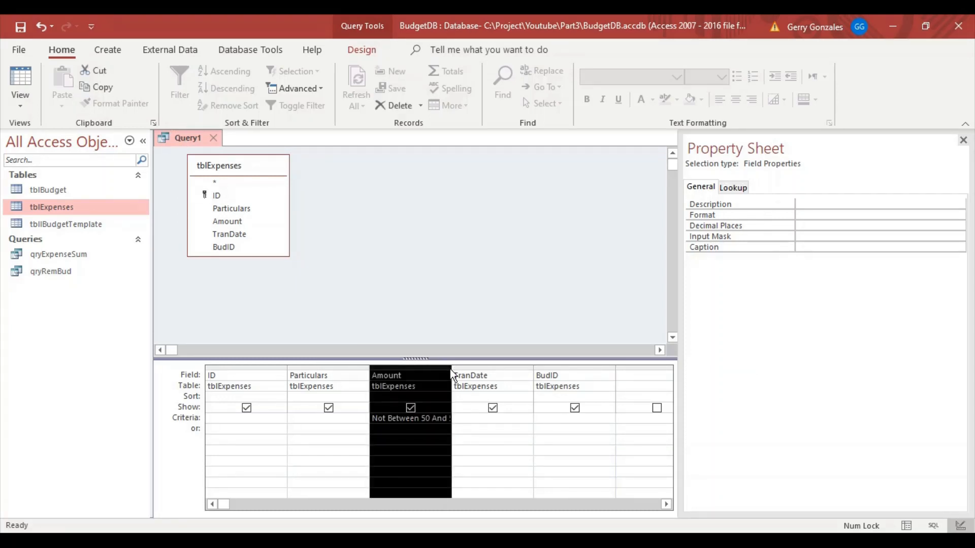
pyautogui.click(462, 394)
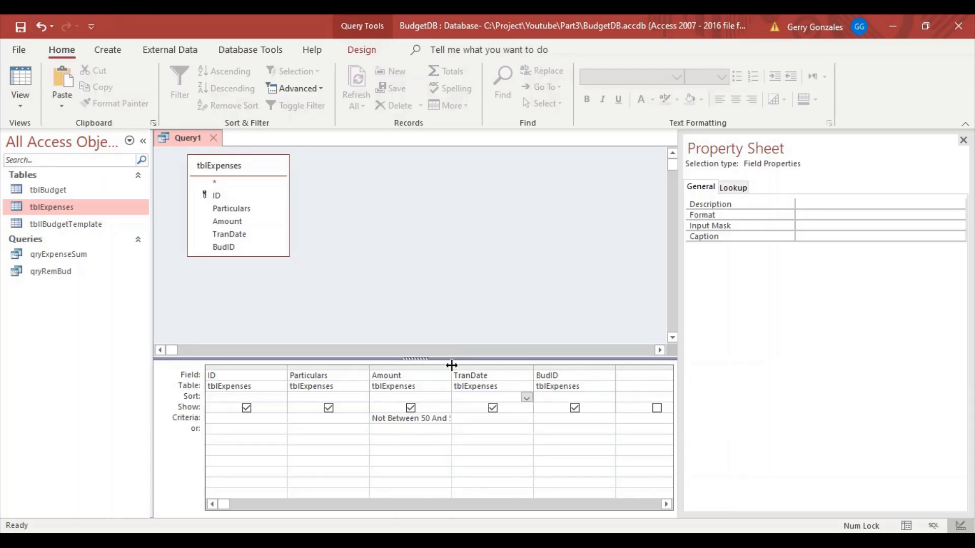
pyautogui.moveTo(451, 366); pyautogui.dragTo(495, 369)
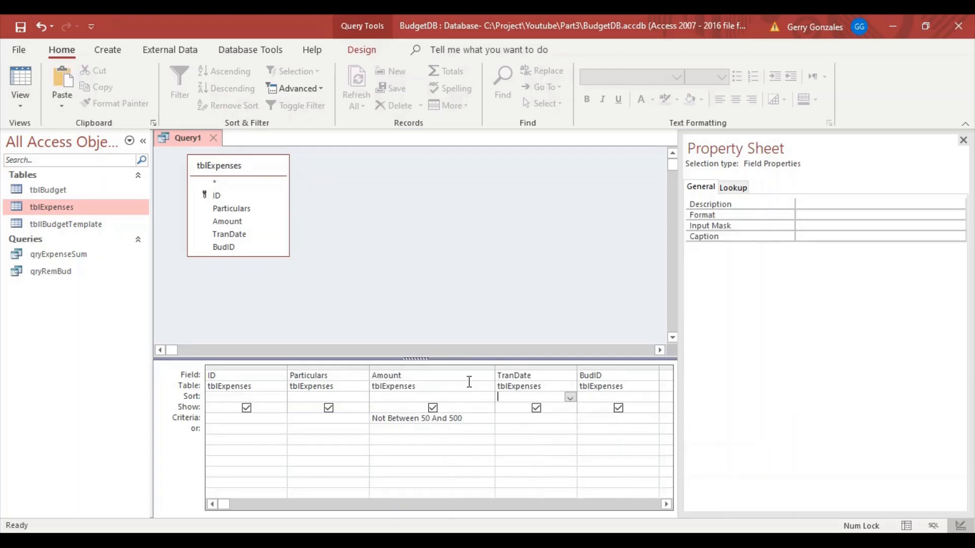
# Change the Amount criterion to Not Between 300 And 500 and check the query's records.
pyautogui.click(426, 419)
pyautogui.press('BackSpace')
pyautogui.write('30')
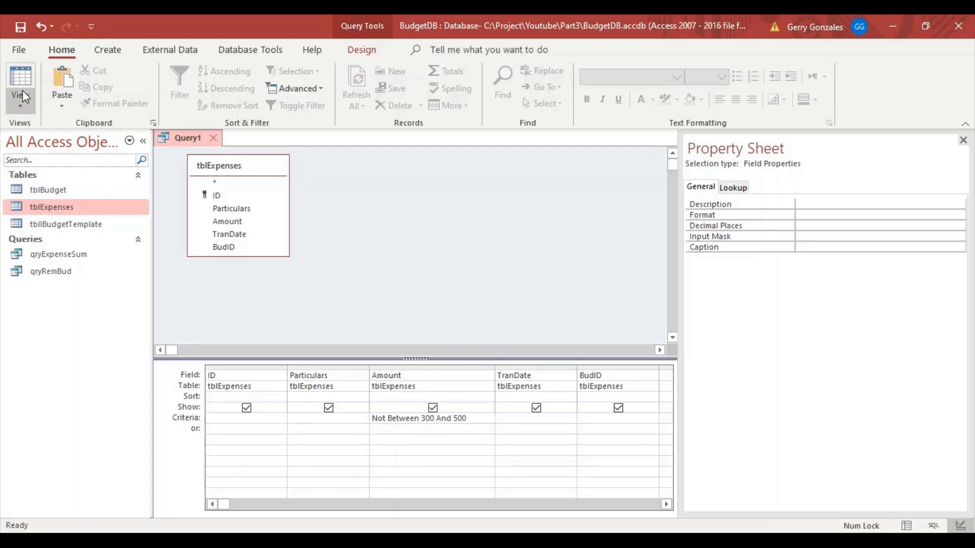
pyautogui.click(20, 77)
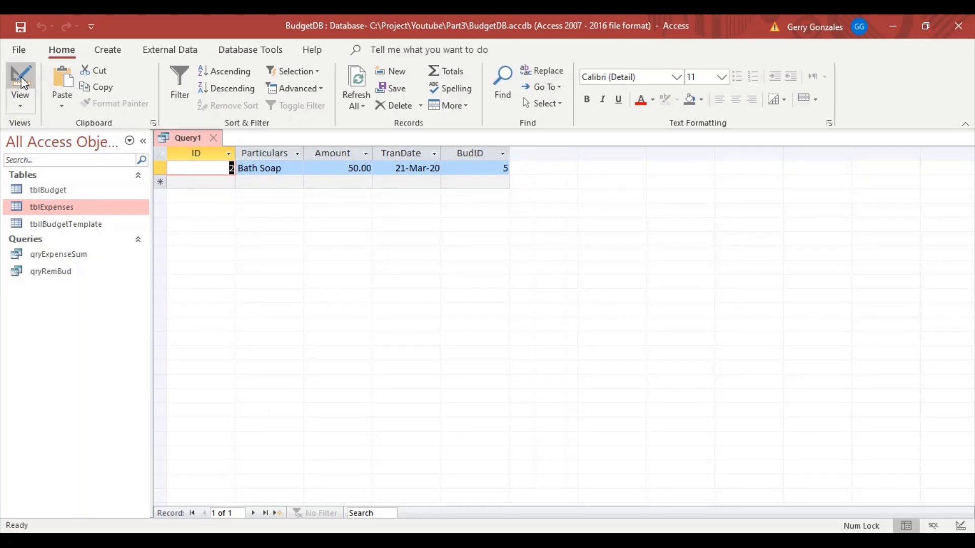
# Return to the query design, close the Property Sheet, and clear the Amount criterion.
pyautogui.click(23, 82)
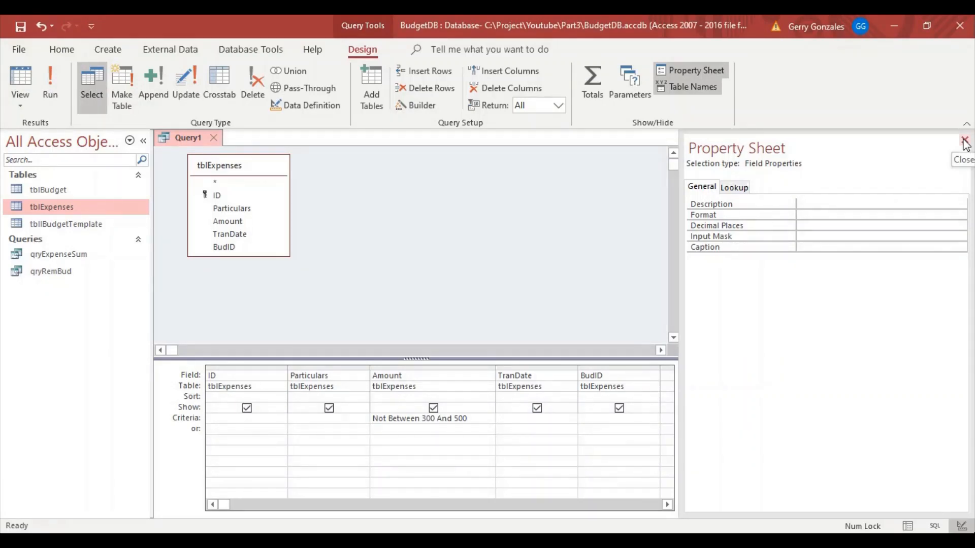
pyautogui.click(965, 142)
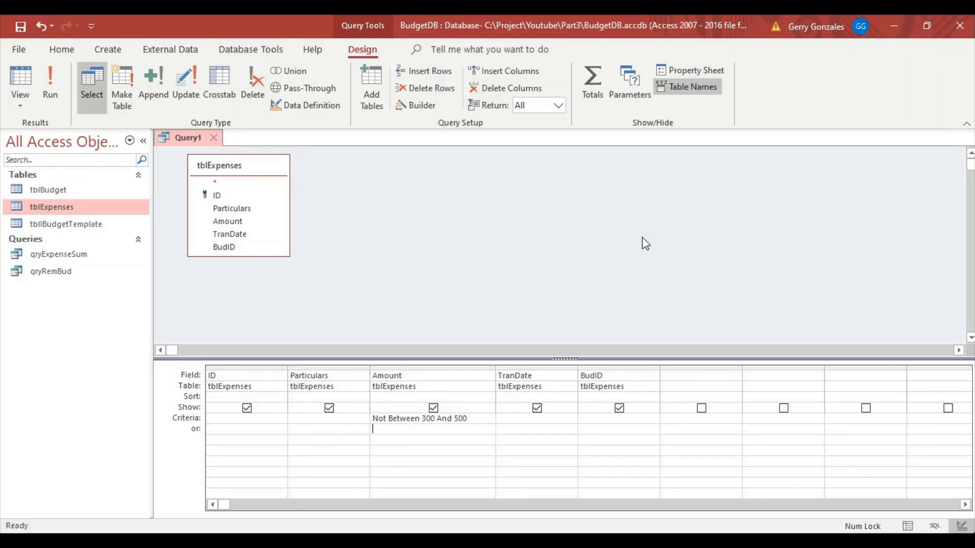
pyautogui.press('Up')
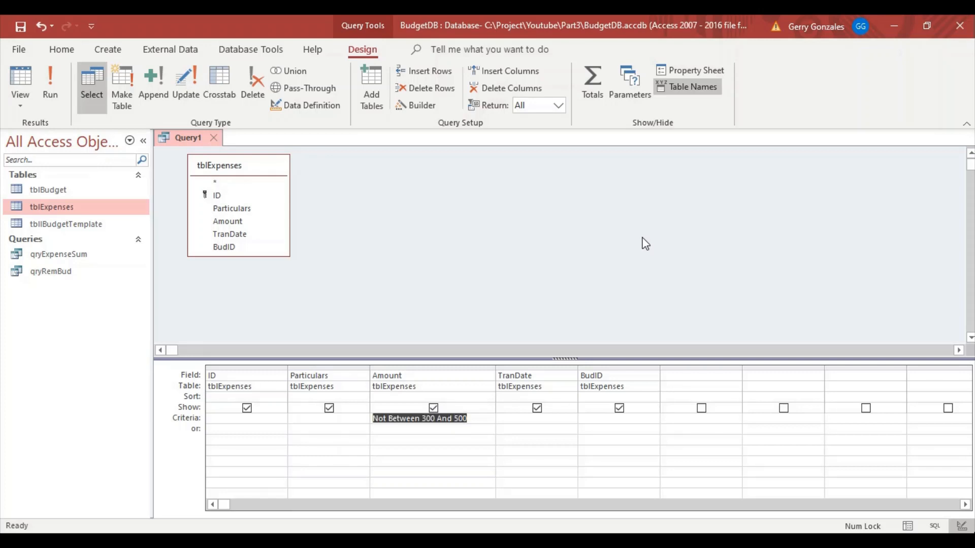
pyautogui.press('Delete')
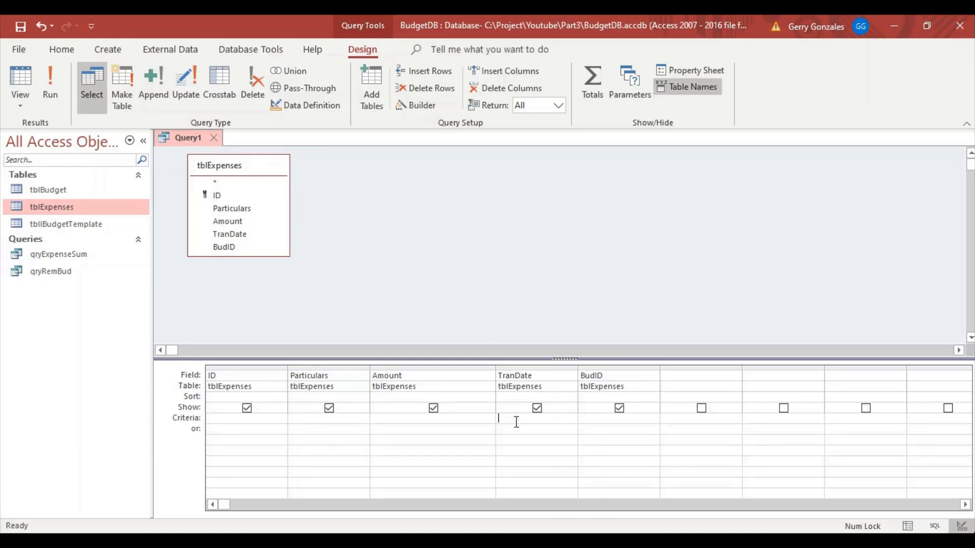
# Set the TranDate criterion to #3/20/2020# and check the query's records, returning to the design.
pyautogui.write('#3/20/2020#')
pyautogui.click(24, 75)
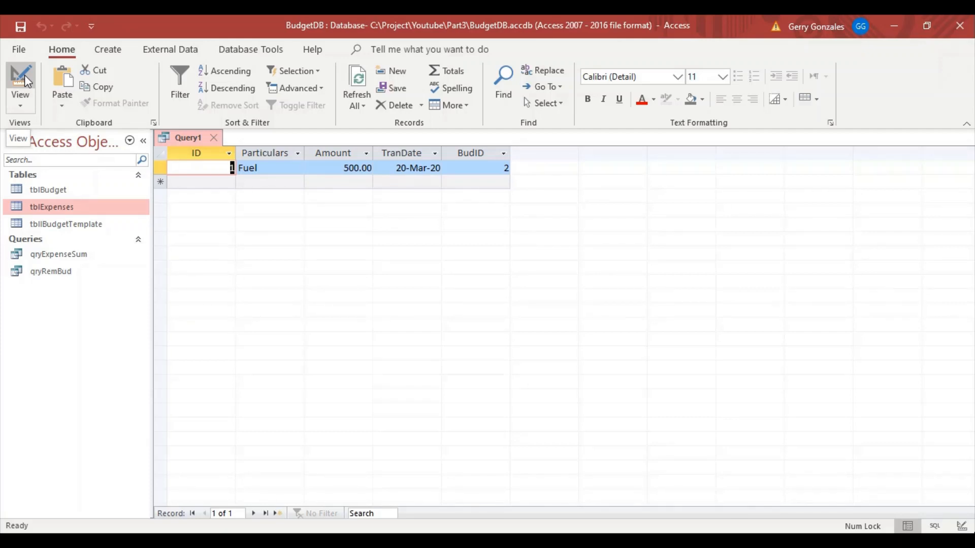
pyautogui.click(20, 76)
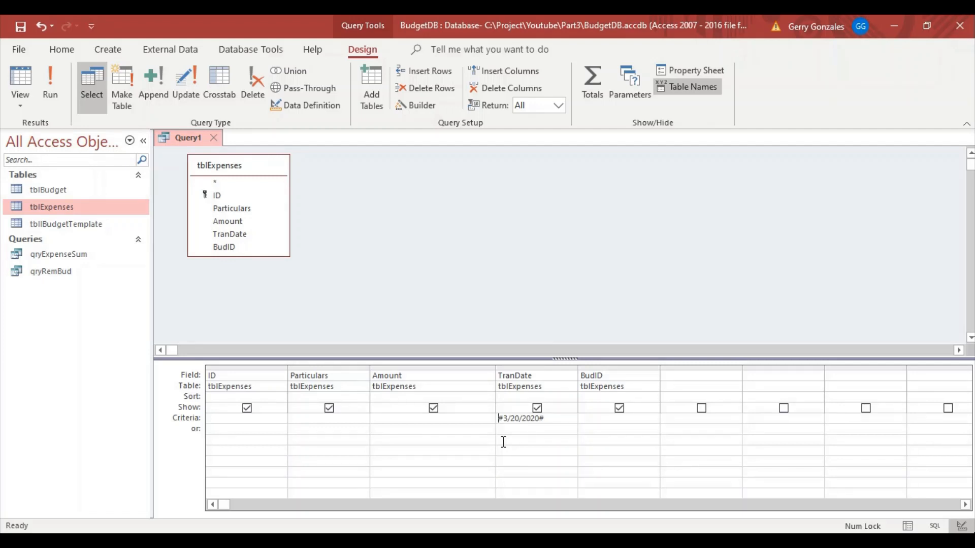
# Change the TranDate criterion to <>#3/20/2020# and check the query's records, returning to the design.
pyautogui.press('Up')
pyautogui.press('Home')
pyautogui.write('<>')
pyautogui.click(21, 77)
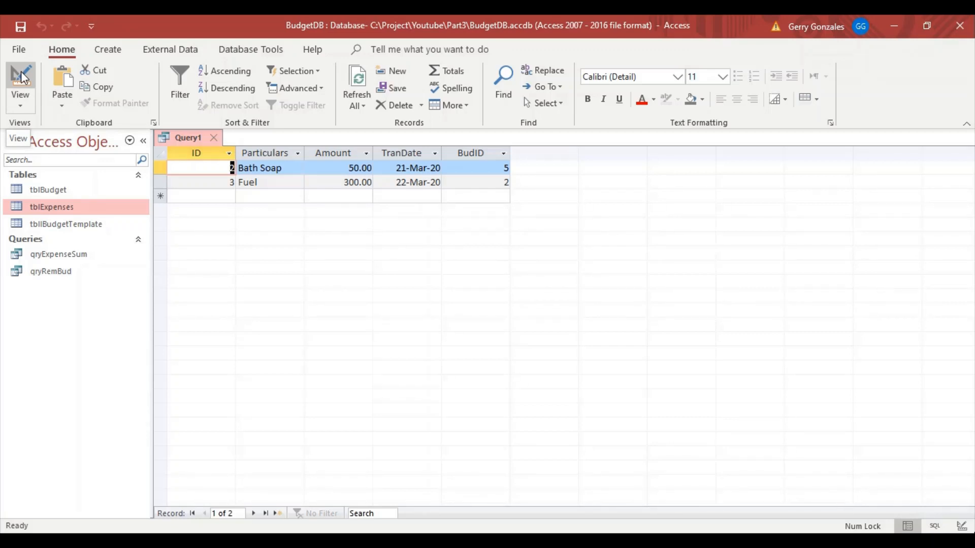
pyautogui.click(20, 79)
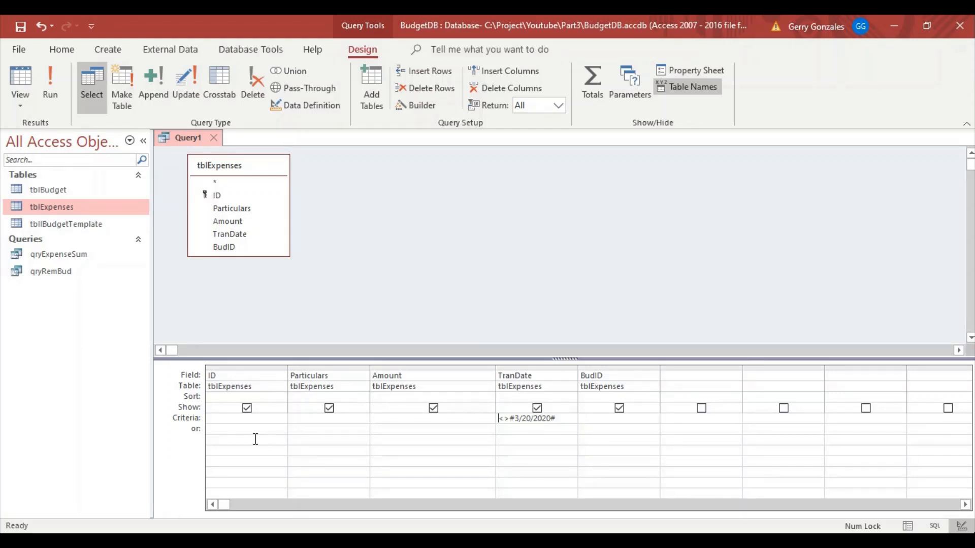
# Replace the not-equal operator in the TranDate criterion with > and check the query's records, returning to the design.
pyautogui.click(506, 419)
pyautogui.moveTo(510, 419); pyautogui.dragTo(468, 419)
pyautogui.press('BackSpace')
pyautogui.press('Delete')
pyautogui.write('>')
pyautogui.click(20, 74)
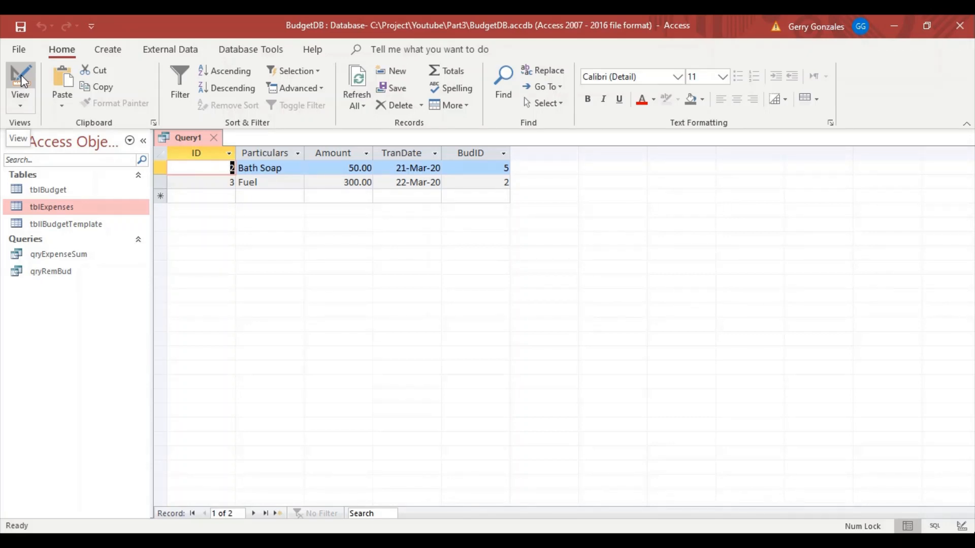
pyautogui.click(20, 76)
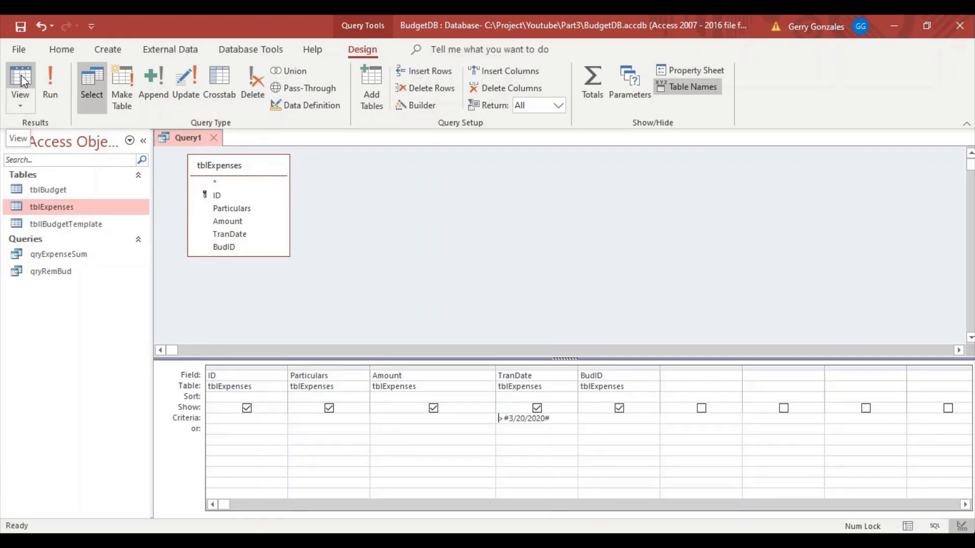
# Change the TranDate criterion to <#3/23/2020# and check the query's records, returning to the design.
pyautogui.click(503, 422)
pyautogui.press('BackSpace')
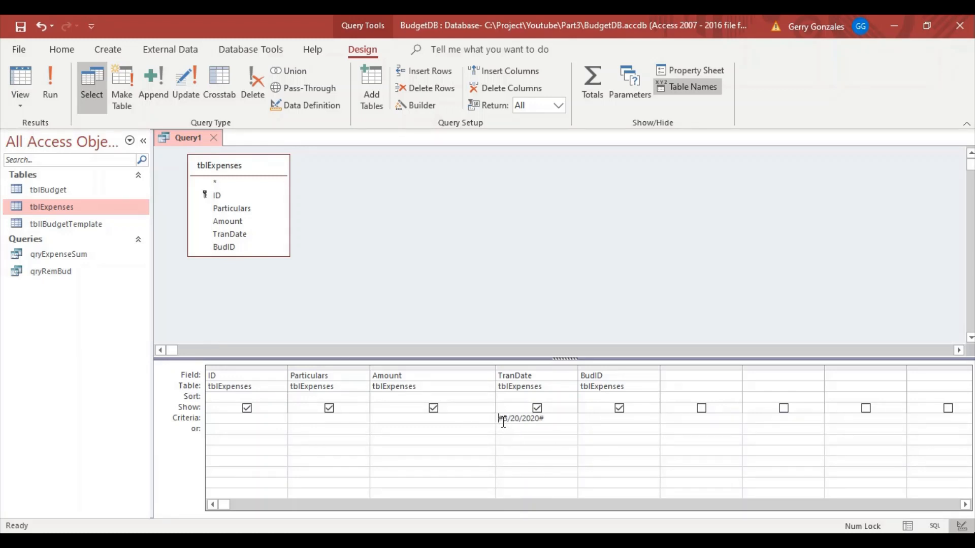
pyautogui.write('<')
pyautogui.click(525, 417)
pyautogui.press('BackSpace')
pyautogui.write('3')
pyautogui.click(526, 427)
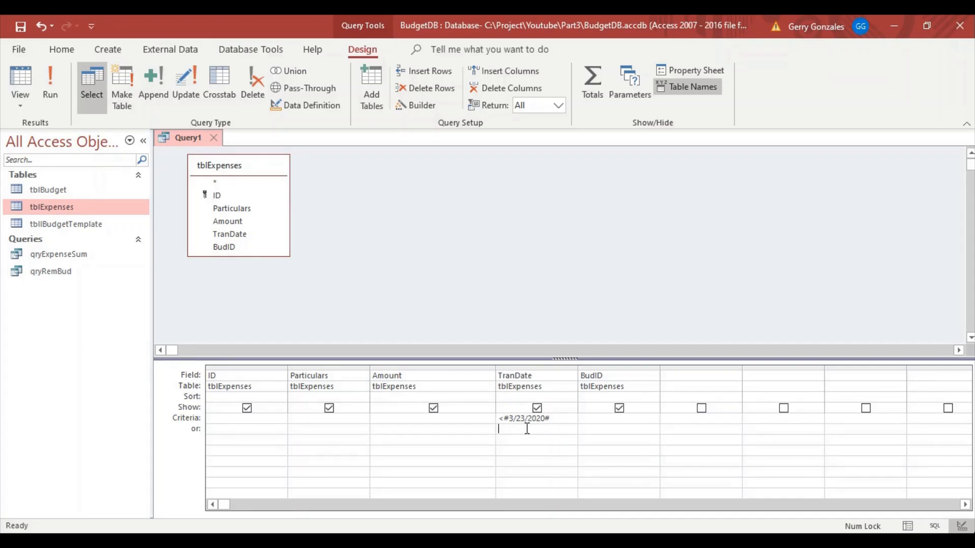
pyautogui.click(18, 78)
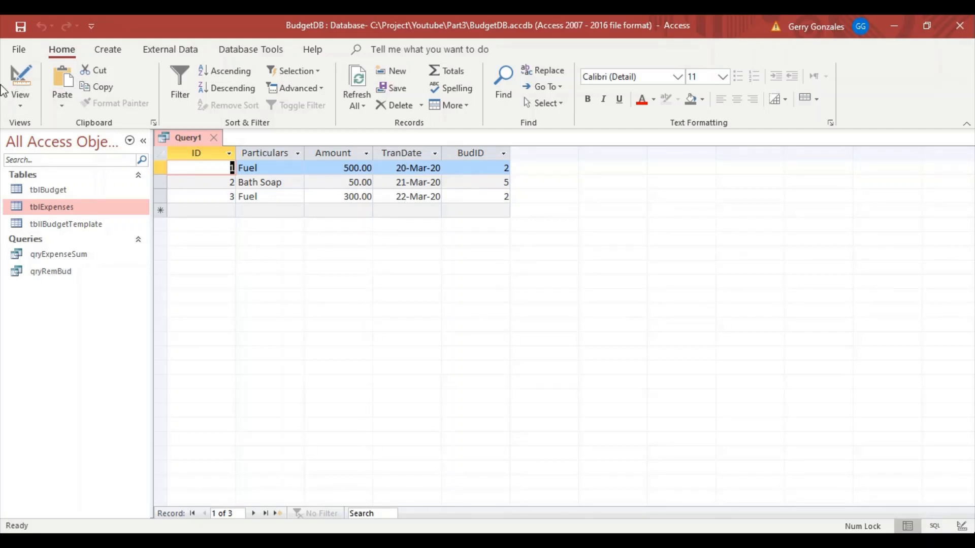
pyautogui.click(21, 87)
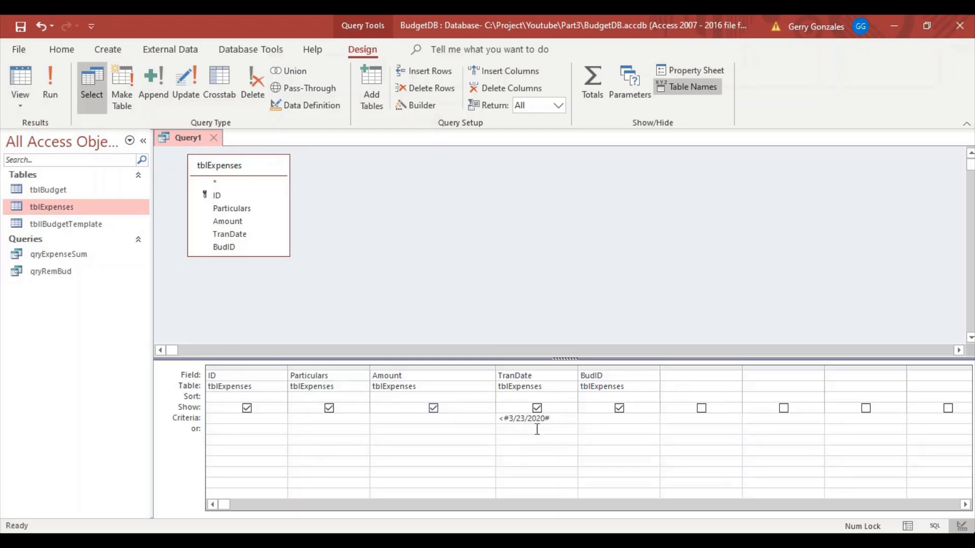
# Replace the TranDate criterion with Between #3/20/2020# And #3/22/2020# and check the query's records, returning to the design.
pyautogui.moveTo(562, 420); pyautogui.dragTo(472, 405)
pyautogui.write('Betwee')
pyautogui.write('n')
pyautogui.write(' #')
pyautogui.write('3')
pyautogui.write('/20/2')
pyautogui.write('020')
pyautogui.write('#')
pyautogui.write(' And')
pyautogui.write(' #')
pyautogui.write('2')
pyautogui.write('/22')
pyautogui.write('/2020')
pyautogui.write('#')
pyautogui.press('Return')
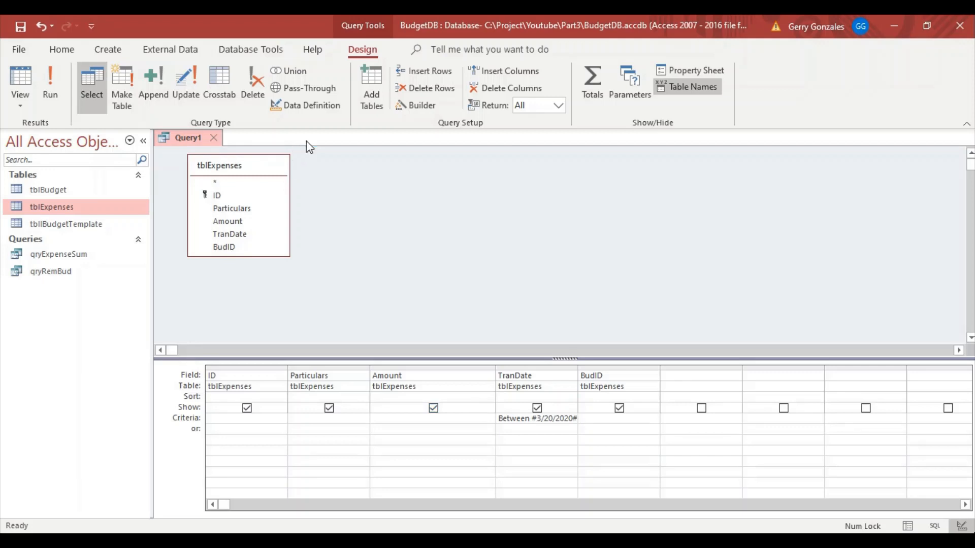
pyautogui.click(19, 77)
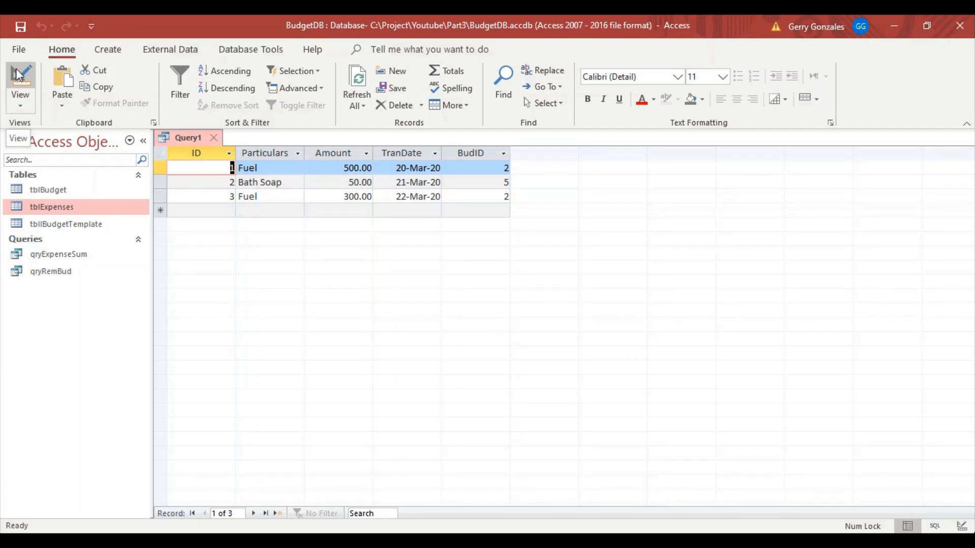
pyautogui.click(19, 76)
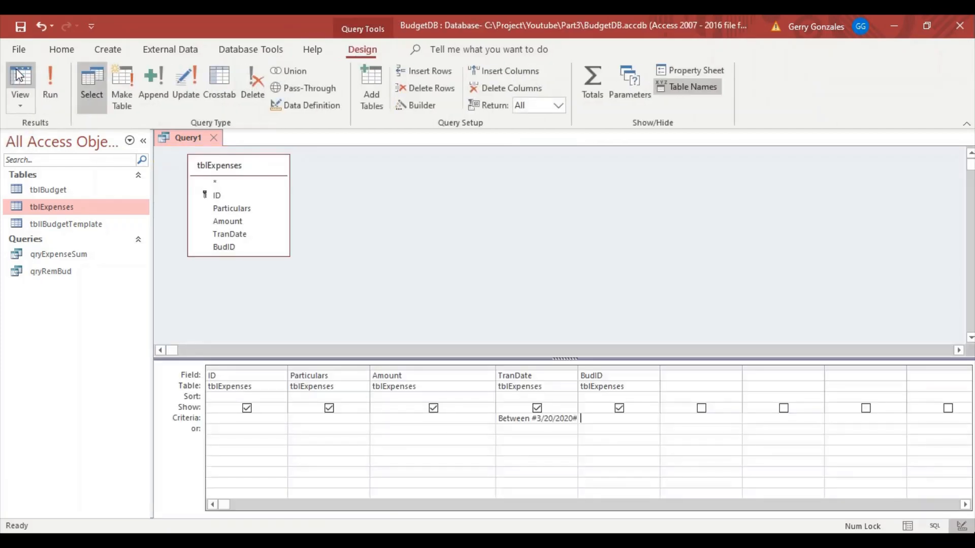
# Negate the TranDate range by putting Not before Between and check the query's records, returning to the design.
pyautogui.click(500, 419)
pyautogui.write('Not')
pyautogui.click(20, 80)
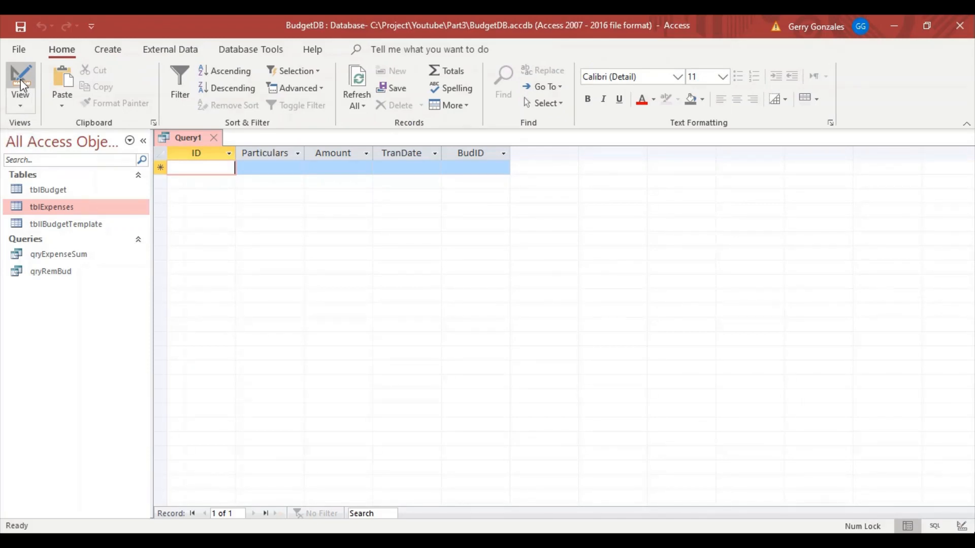
pyautogui.click(20, 79)
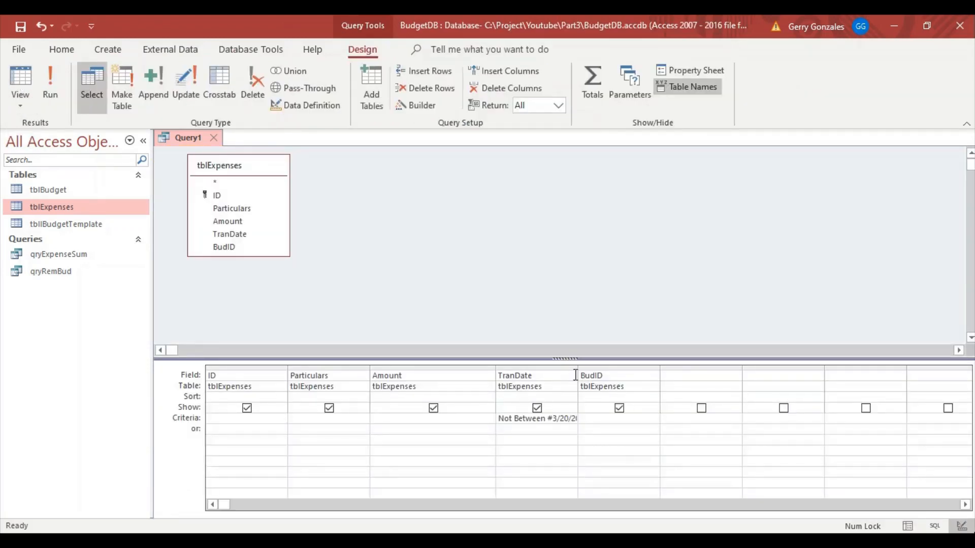
# Widen the TranDate column, change the start date of its Not Between criterion to 3/21/2020, and check the query's records.
pyautogui.moveTo(577, 366); pyautogui.dragTo(605, 366)
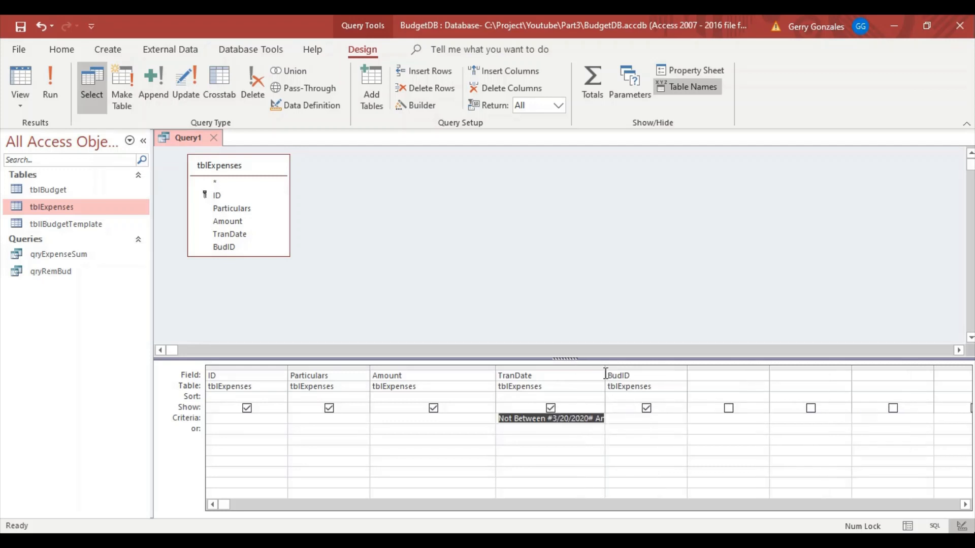
pyautogui.click(571, 420)
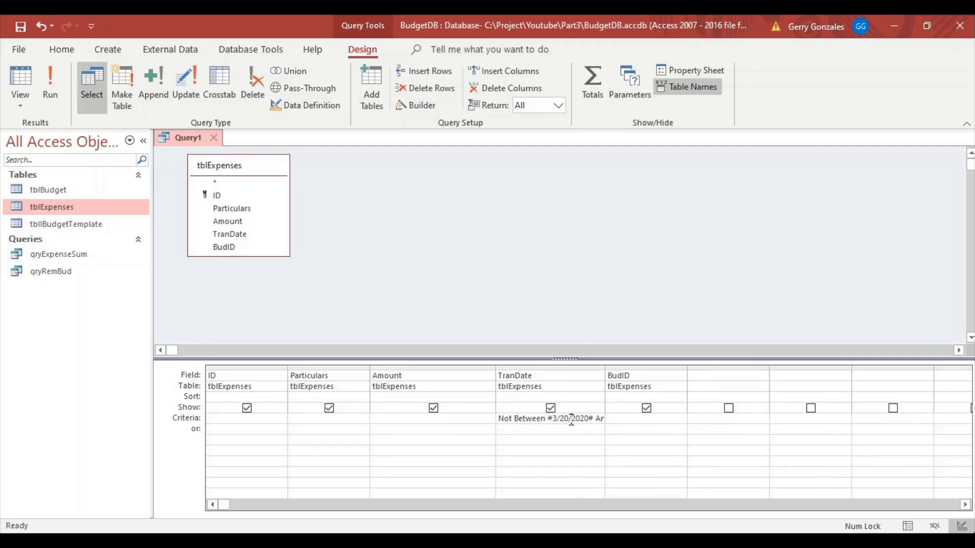
pyautogui.press('BackSpace')
pyautogui.write('1')
pyautogui.click(20, 89)
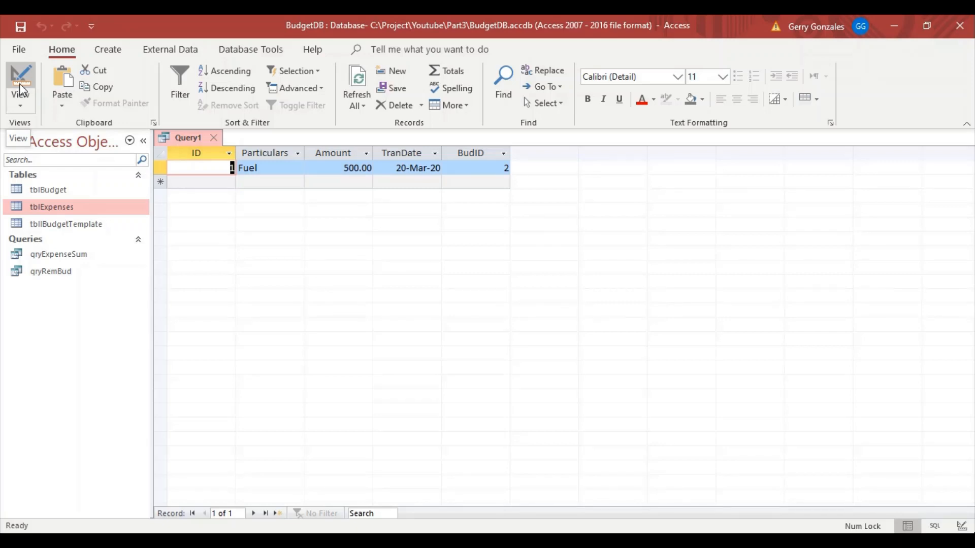
pyautogui.click(20, 86)
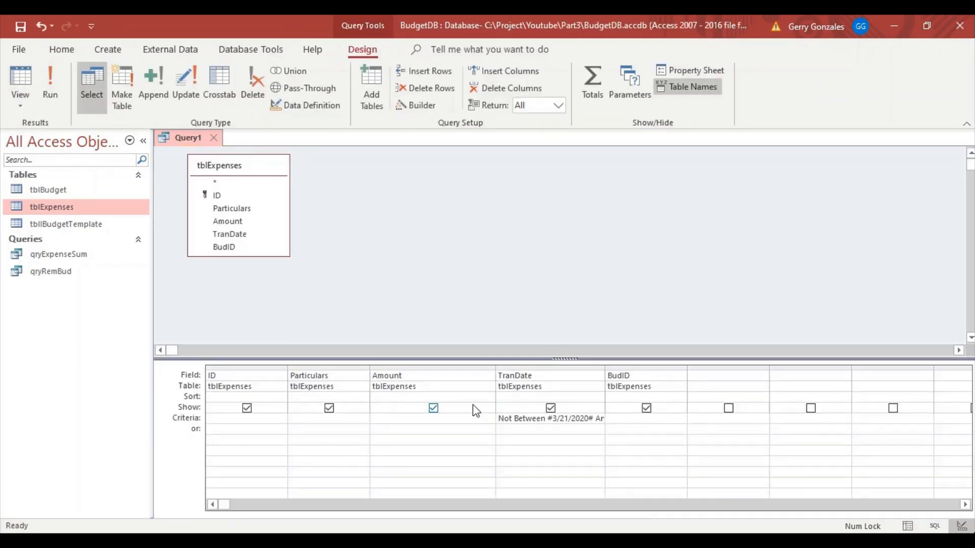
# Replace the TranDate criterion with the date written as 20 mar and check the query's records, returning to the design.
pyautogui.click(510, 429)
pyautogui.press('Up')
pyautogui.press('Delete')
pyautogui.write('20 mar')
pyautogui.press('Tab')
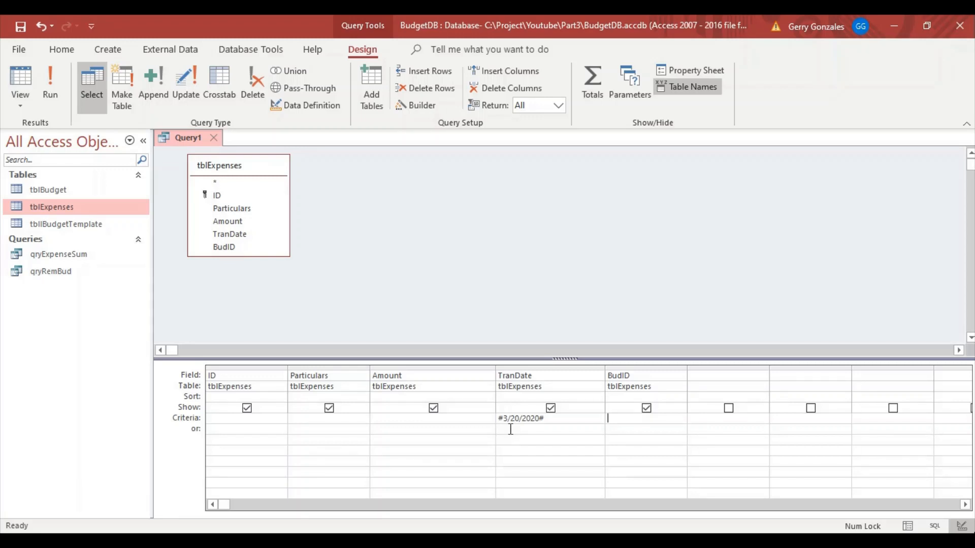
pyautogui.click(21, 81)
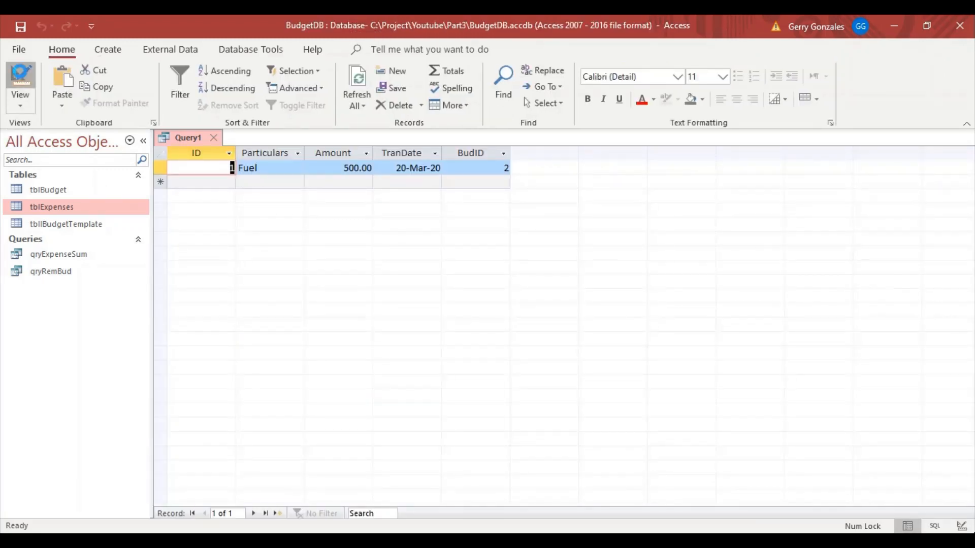
pyautogui.click(21, 79)
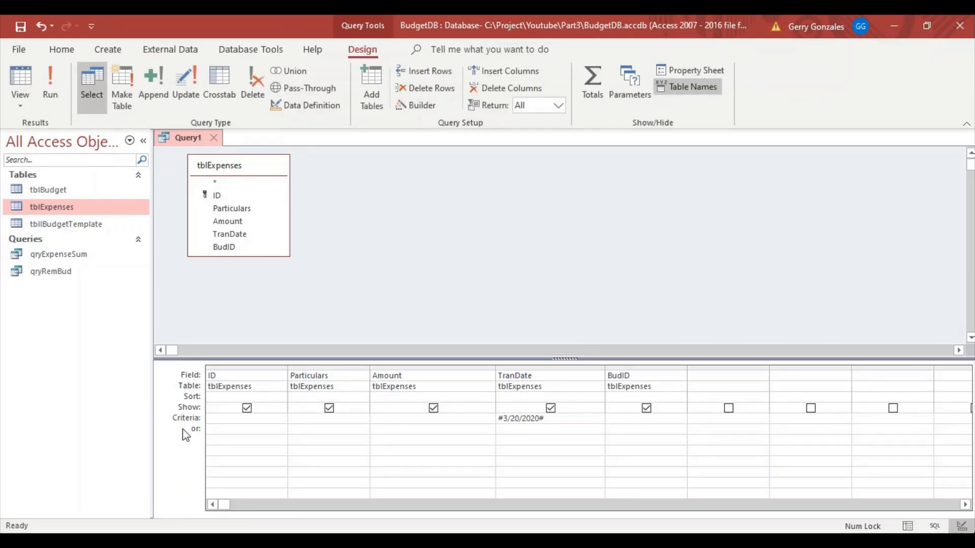
# Clear the TranDate criterion, set the Particulars criterion to *soap*, and check the query's records.
pyautogui.click(570, 420)
pyautogui.press('BackSpace')
pyautogui.press('BackSpace')
pyautogui.press('BackSpace')
pyautogui.press('BackSpace')
pyautogui.press('BackSpace')
pyautogui.press('BackSpace')
pyautogui.press('BackSpace')
pyautogui.press('BackSpace')
pyautogui.press('BackSpace')
pyautogui.press('BackSpace')
pyautogui.press('BackSpace')
pyautogui.write('*soap*')
pyautogui.press('Tab')
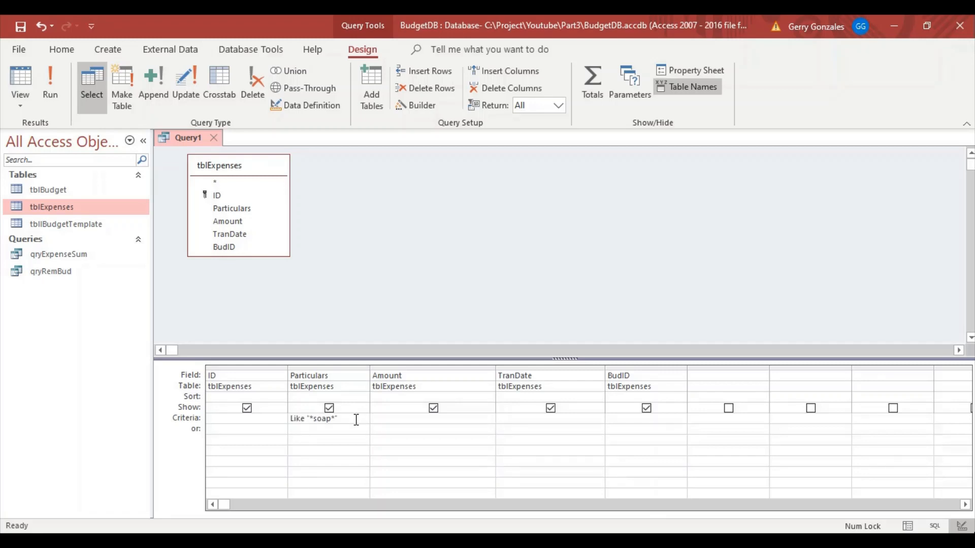
pyautogui.click(24, 79)
pyautogui.click(23, 76)
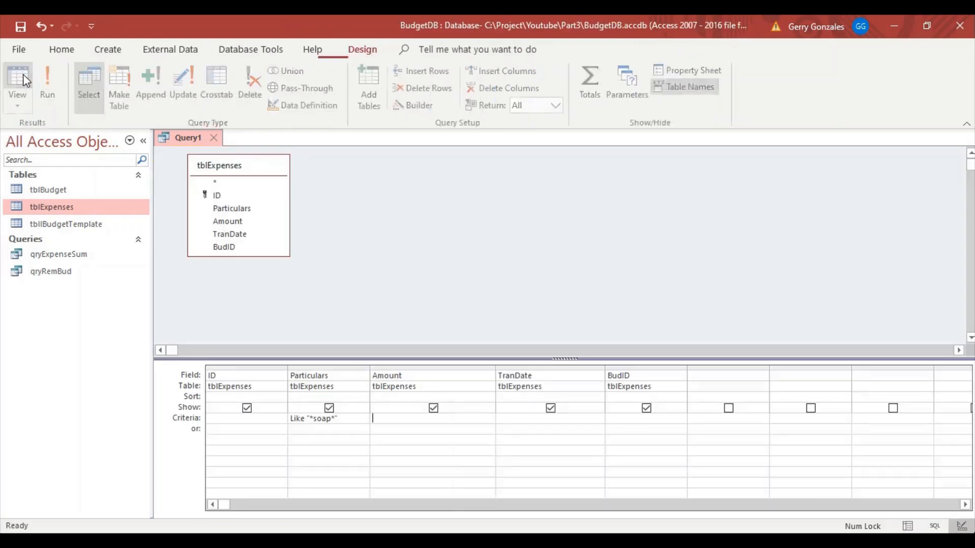